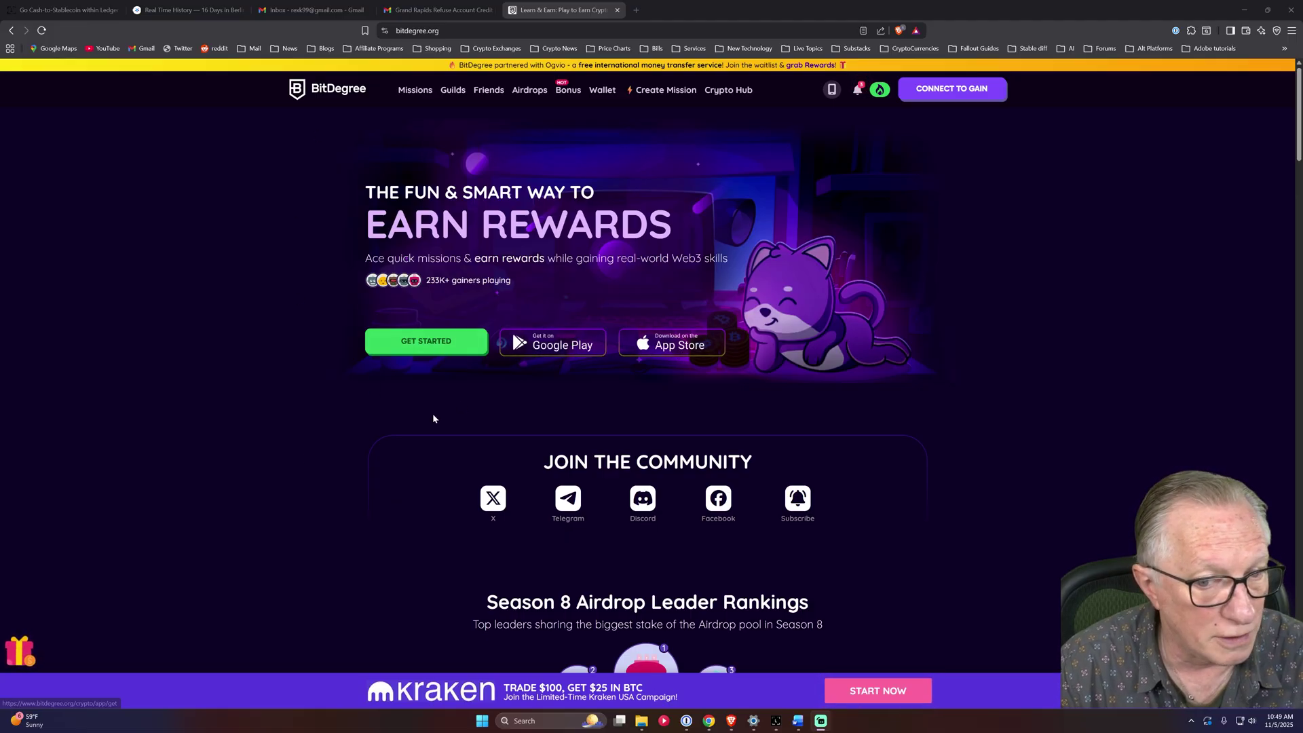
# Step: Connect to BitDegree using the autofilled email login and its saved password
pyautogui.click(949, 91)
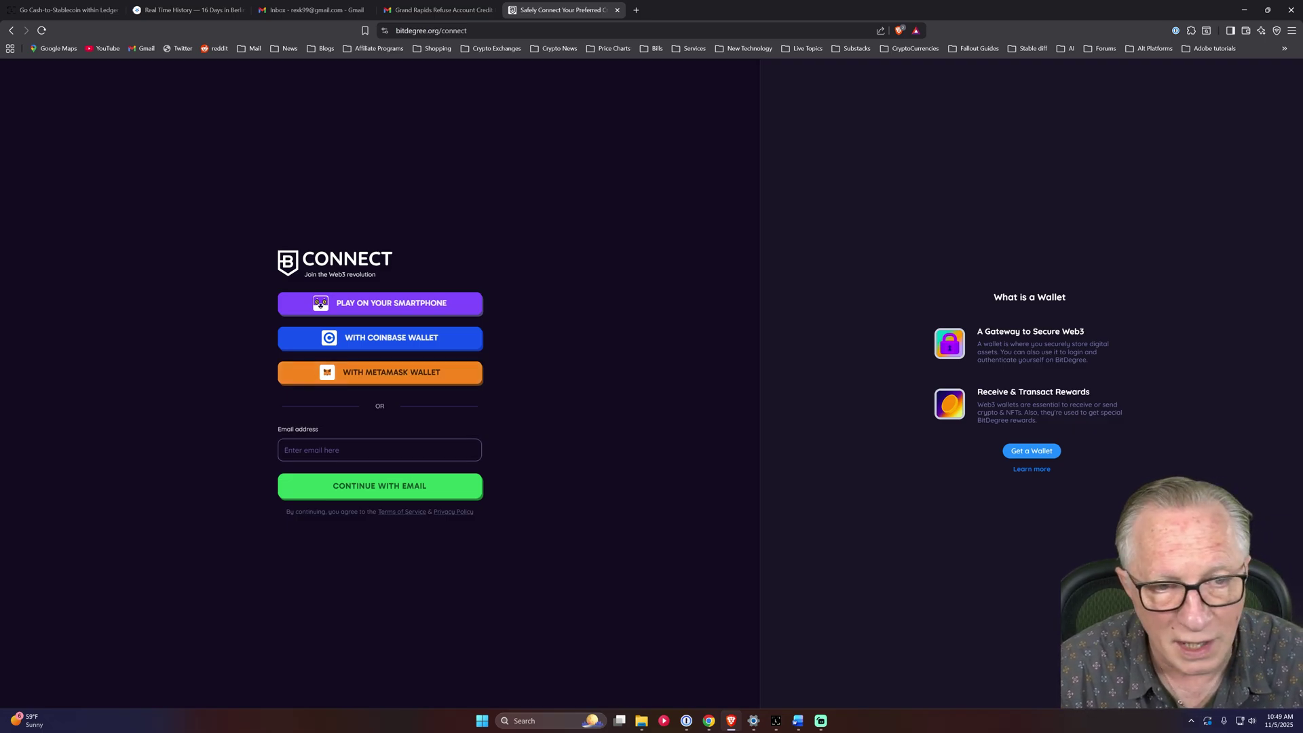
pyautogui.click(335, 450)
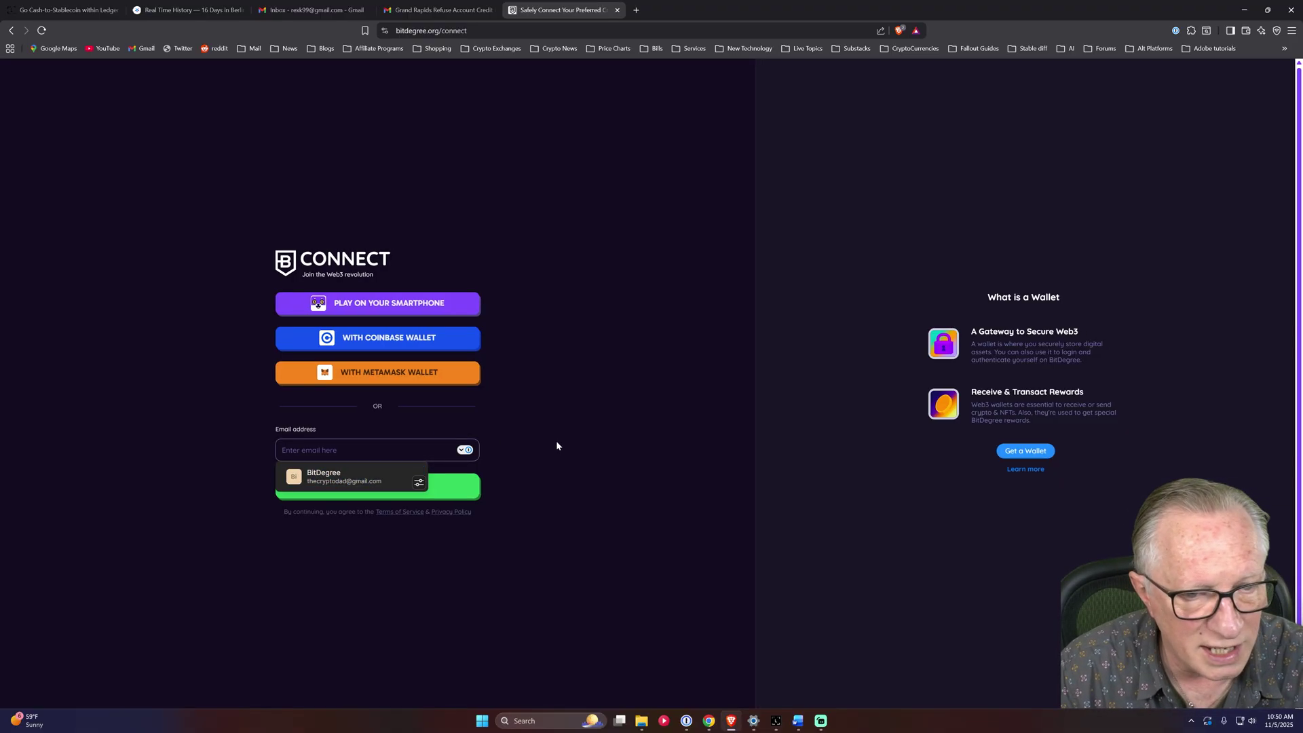
pyautogui.click(479, 446)
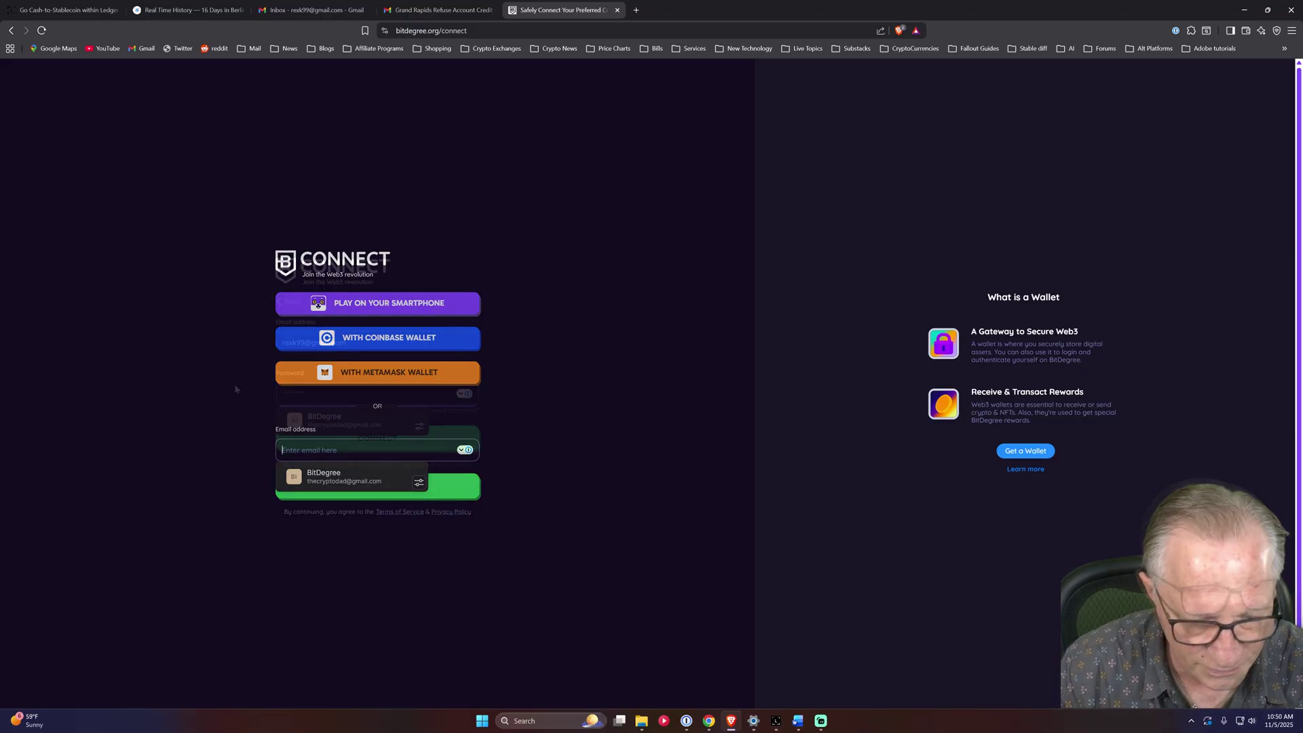
pyautogui.hotkey('ctrl', 'shift', 'l')
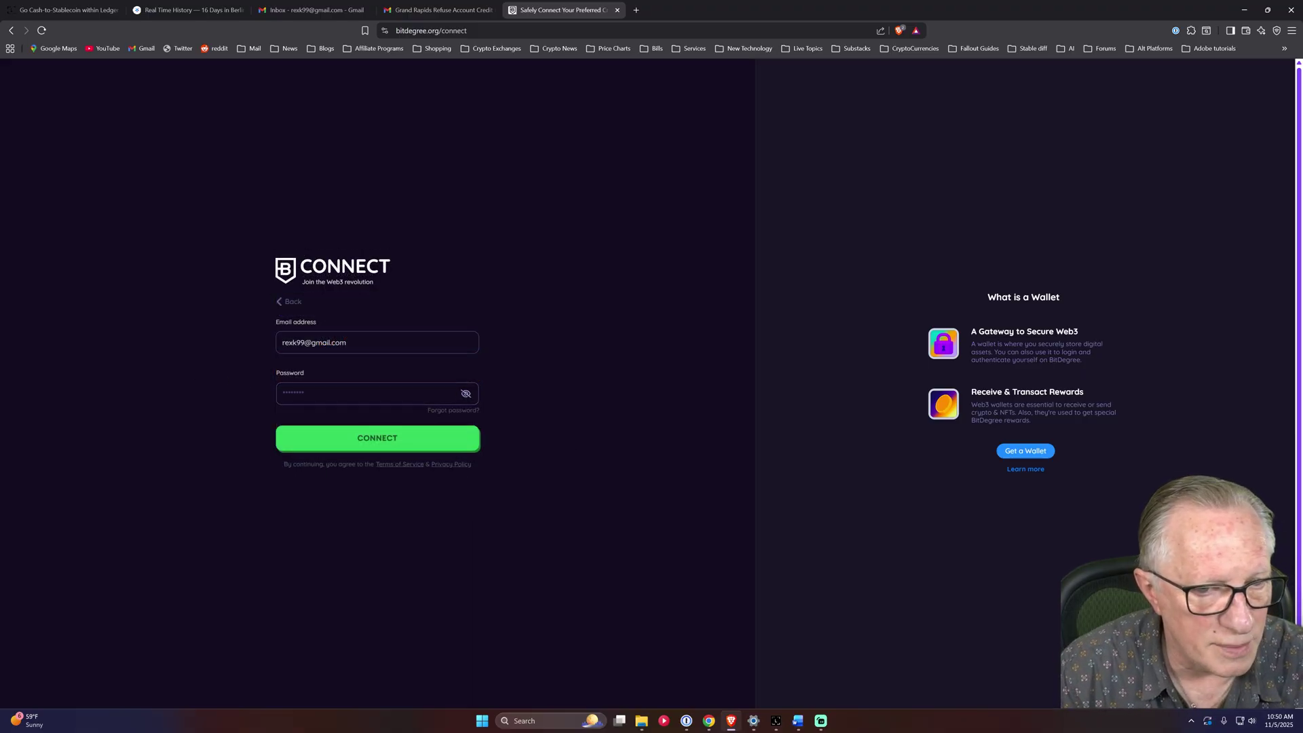
pyautogui.press('Return')
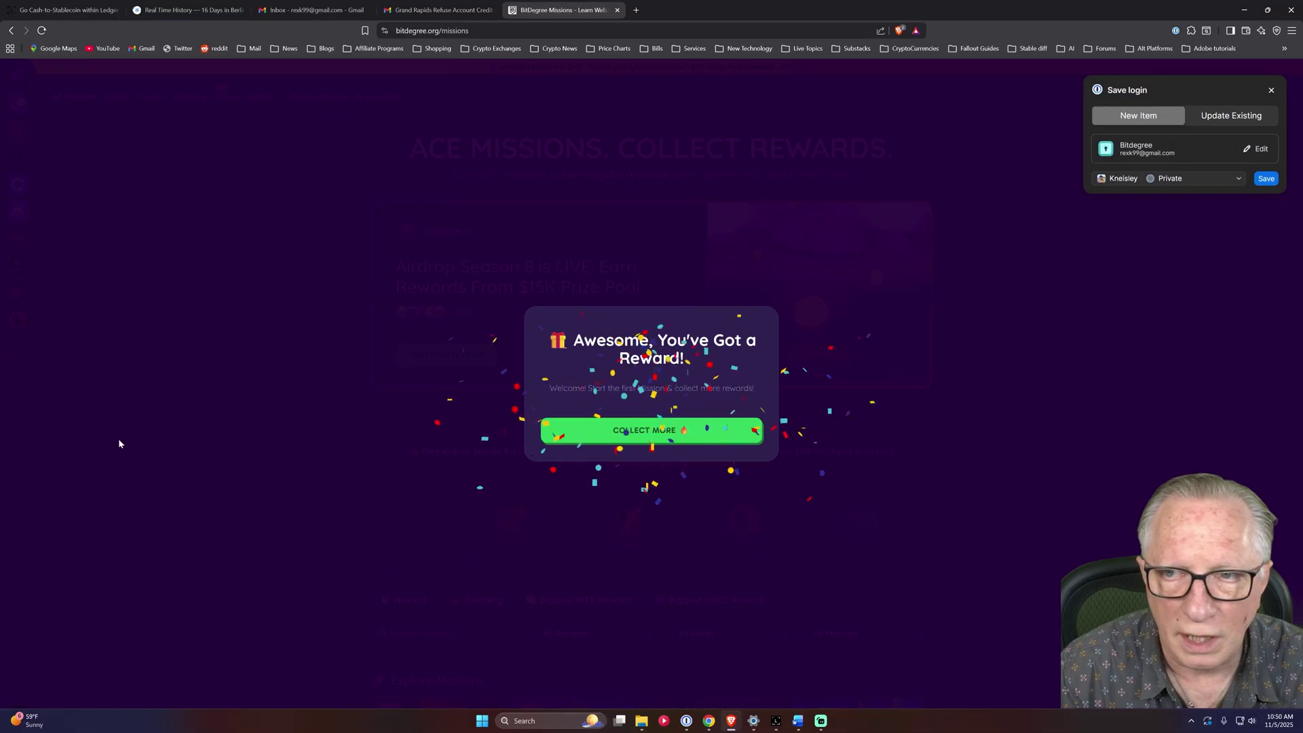
# Step: Dismiss the browser's save-login prompt and advance past the Explore Missions onboarding card
pyautogui.click(1272, 93)
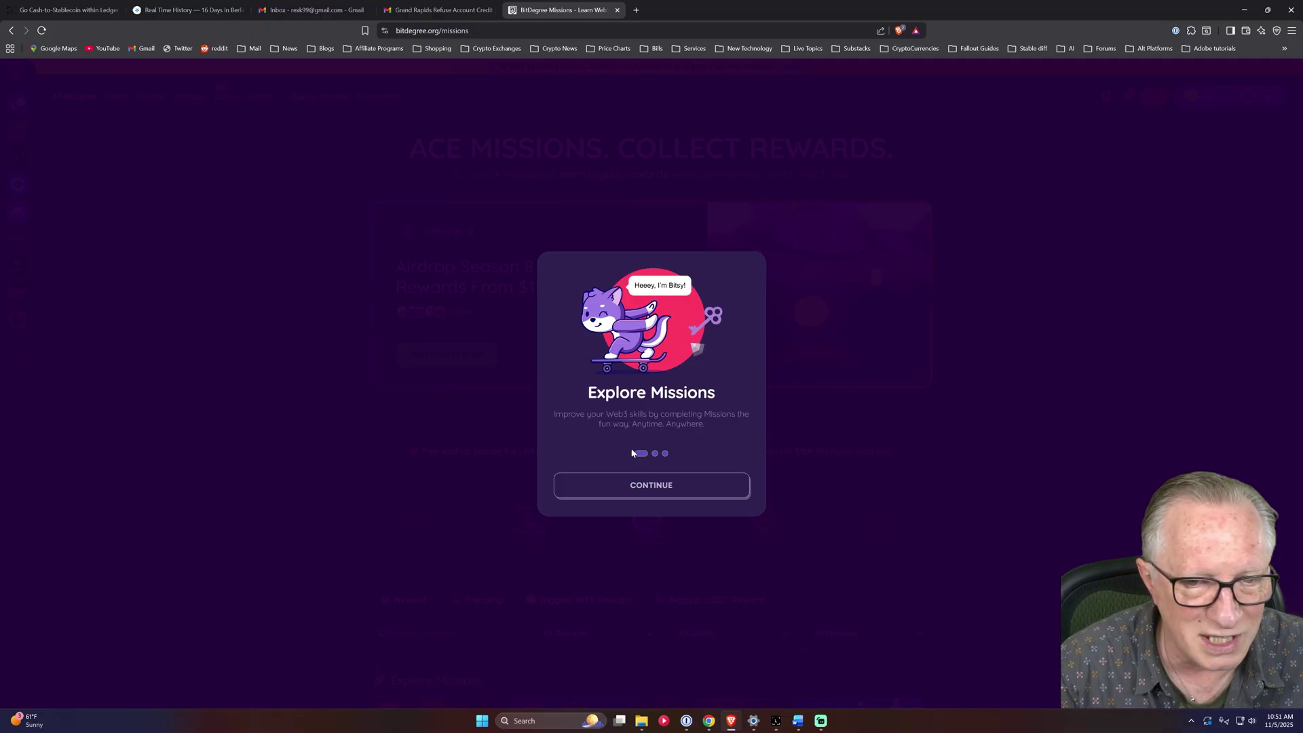
pyautogui.click(652, 489)
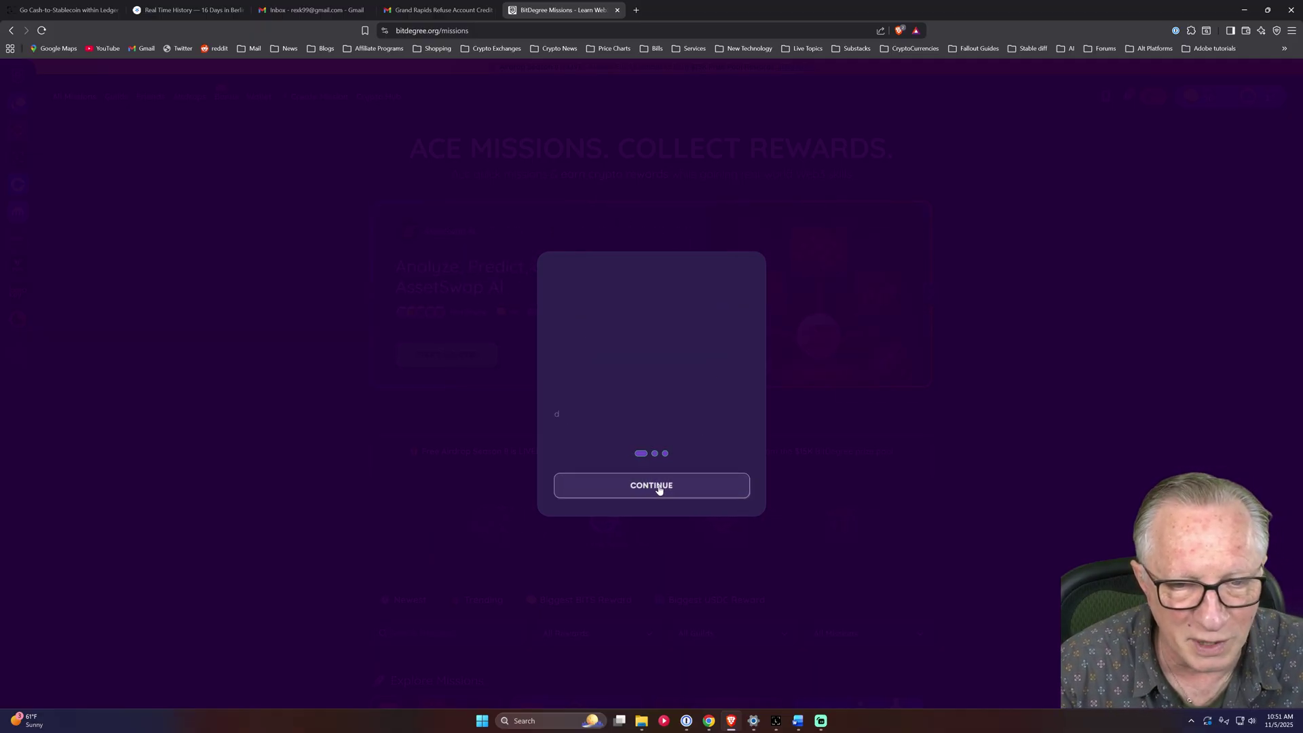
# Step: Finish the onboarding intro and follow the Binance, Ledger and Trezor guilds
pyautogui.click(828, 465)
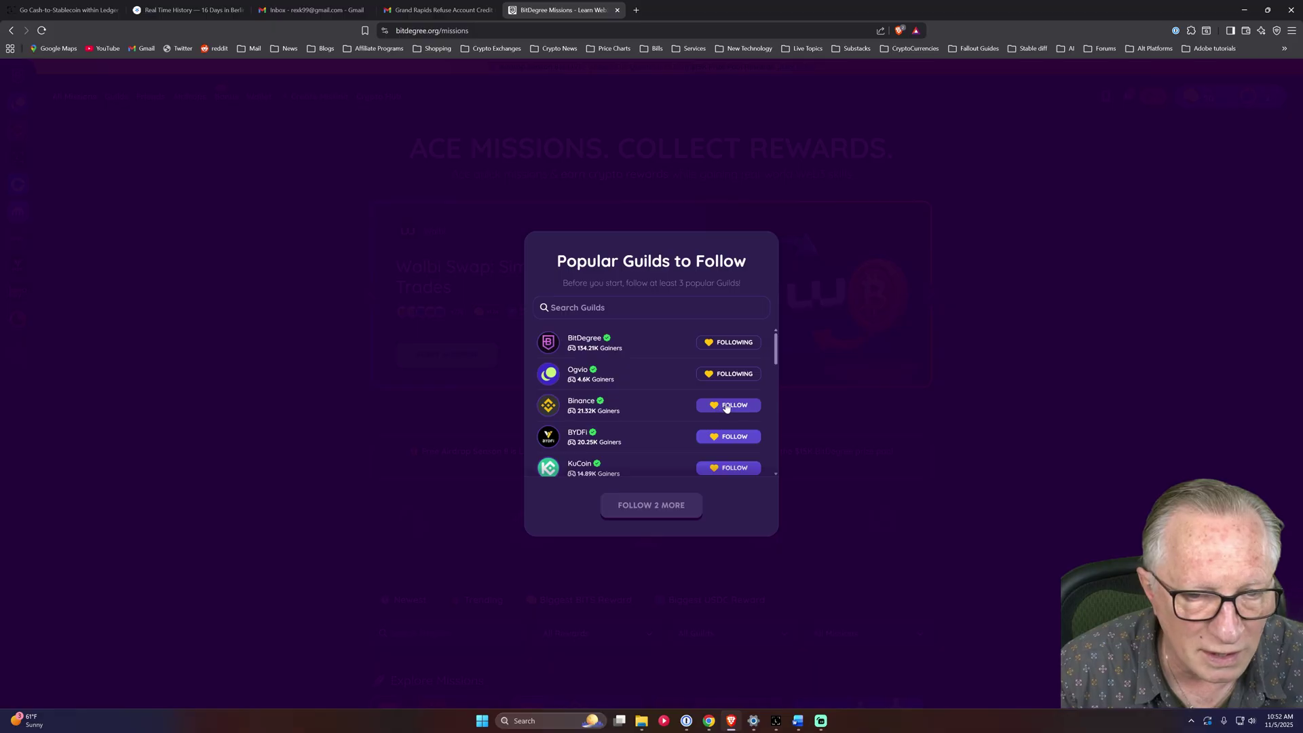
pyautogui.click(726, 407)
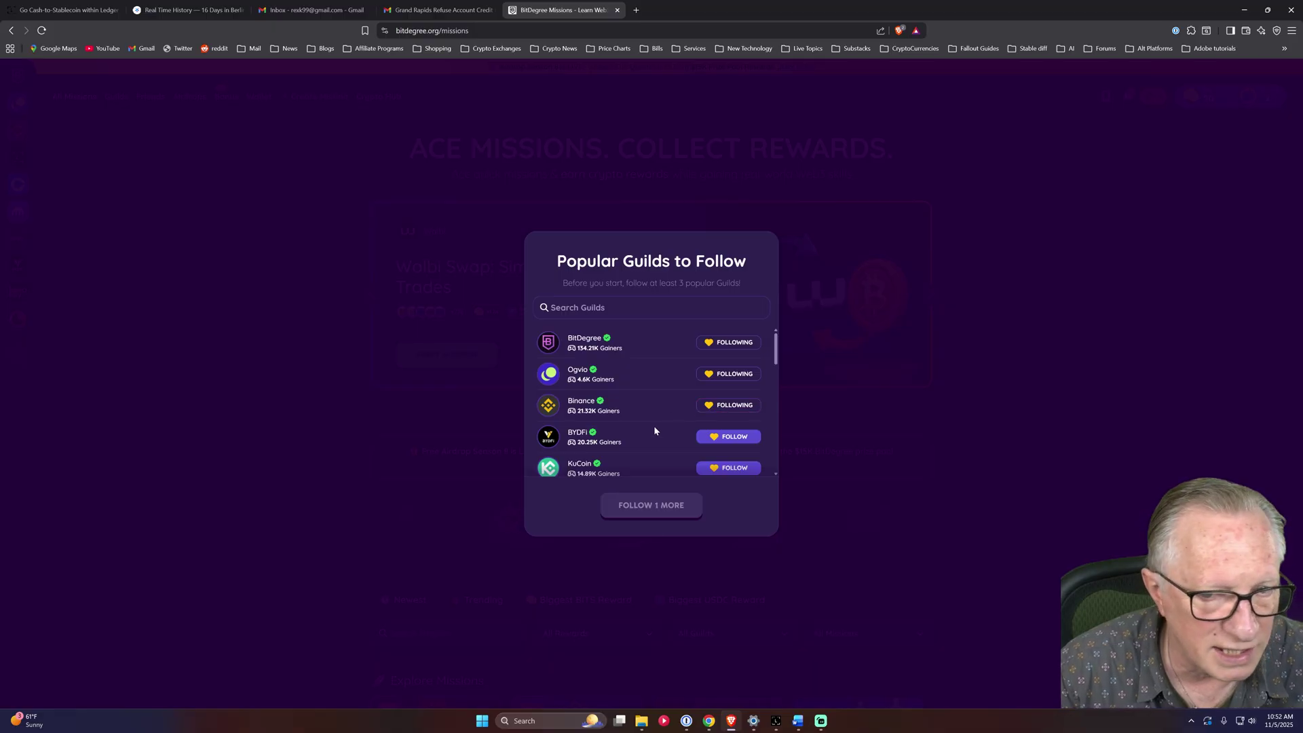
pyautogui.scroll(-1, 679, 412)
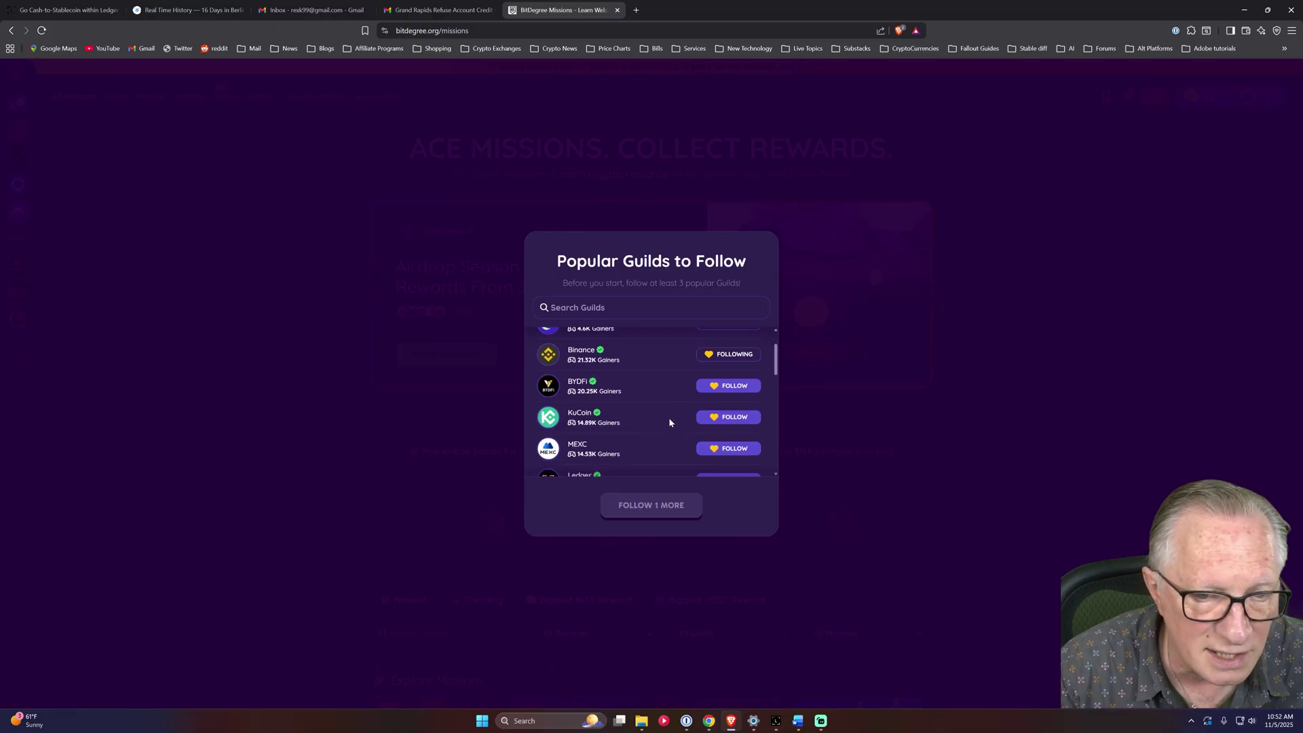
pyautogui.scroll(-1, 670, 417)
pyautogui.scroll(-1, 650, 399)
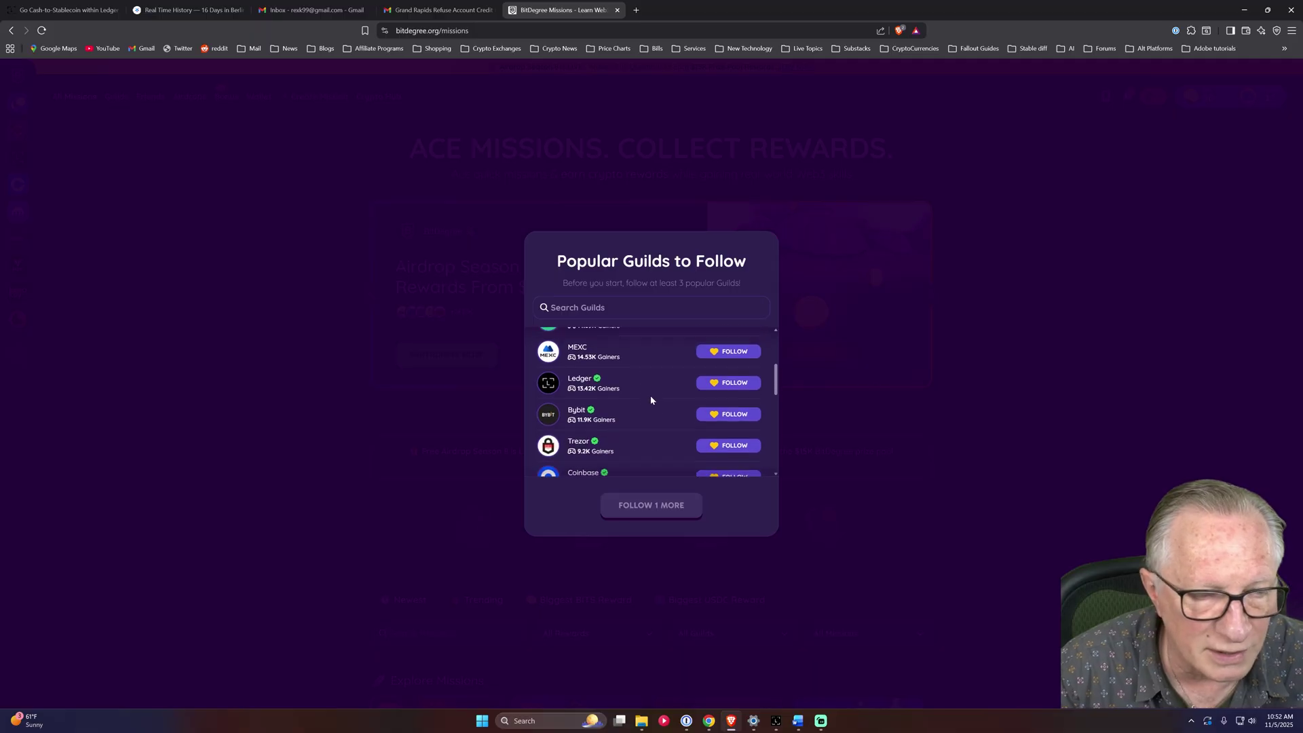
pyautogui.click(726, 382)
pyautogui.scroll(-1, 653, 416)
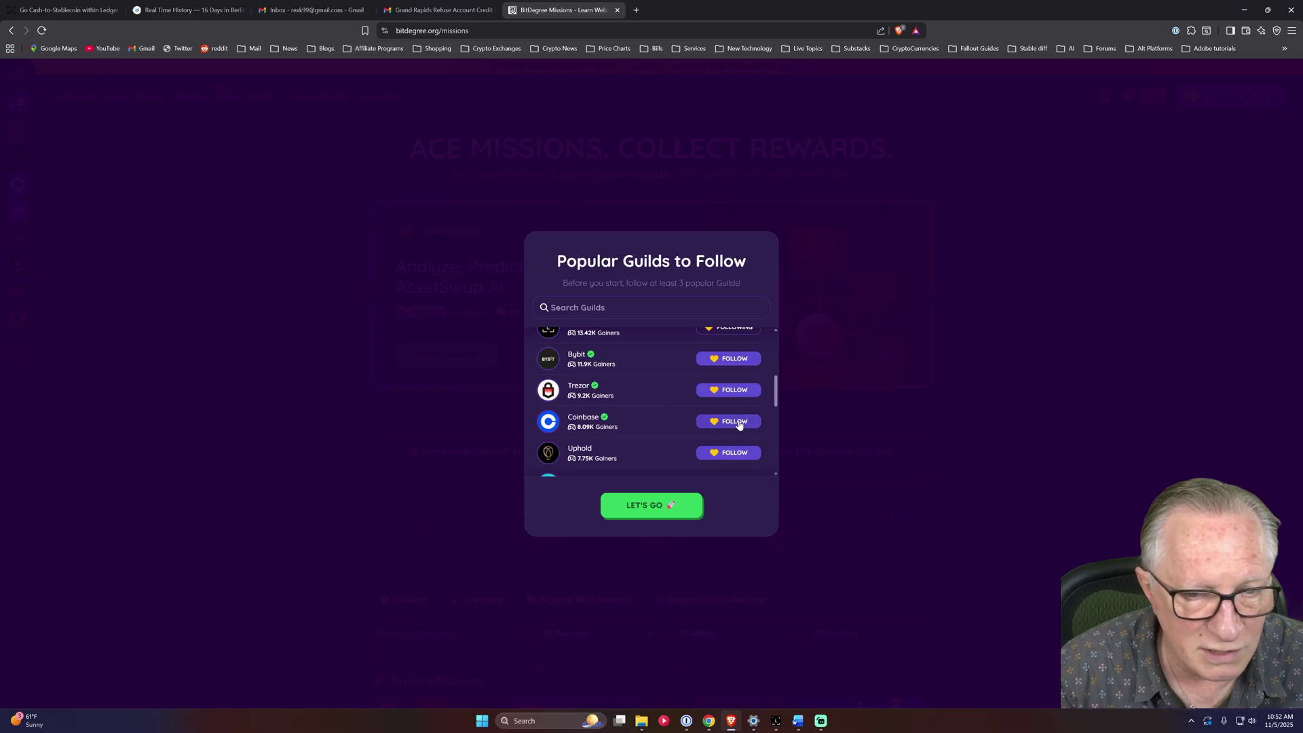
pyautogui.click(726, 393)
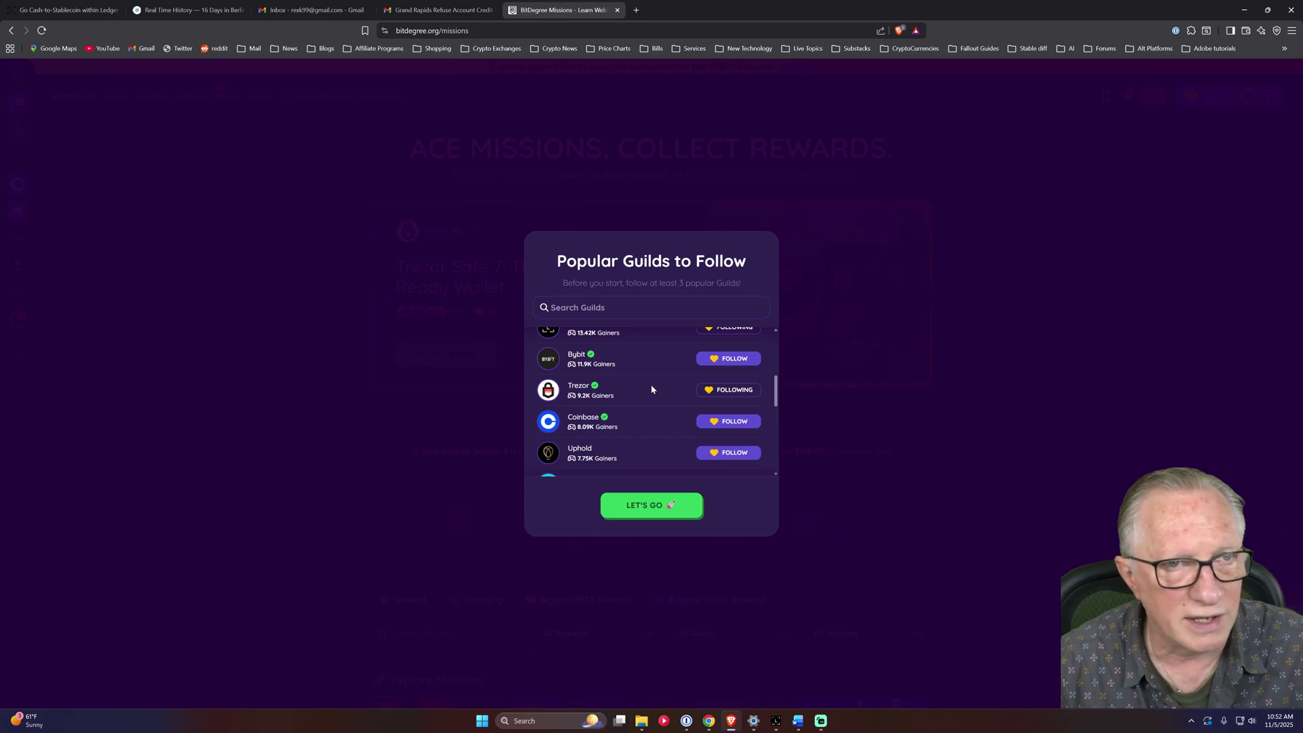
# Step: Confirm the followed guilds, postpone the mobile app offer, allow notifications, and close the account menu
pyautogui.click(648, 510)
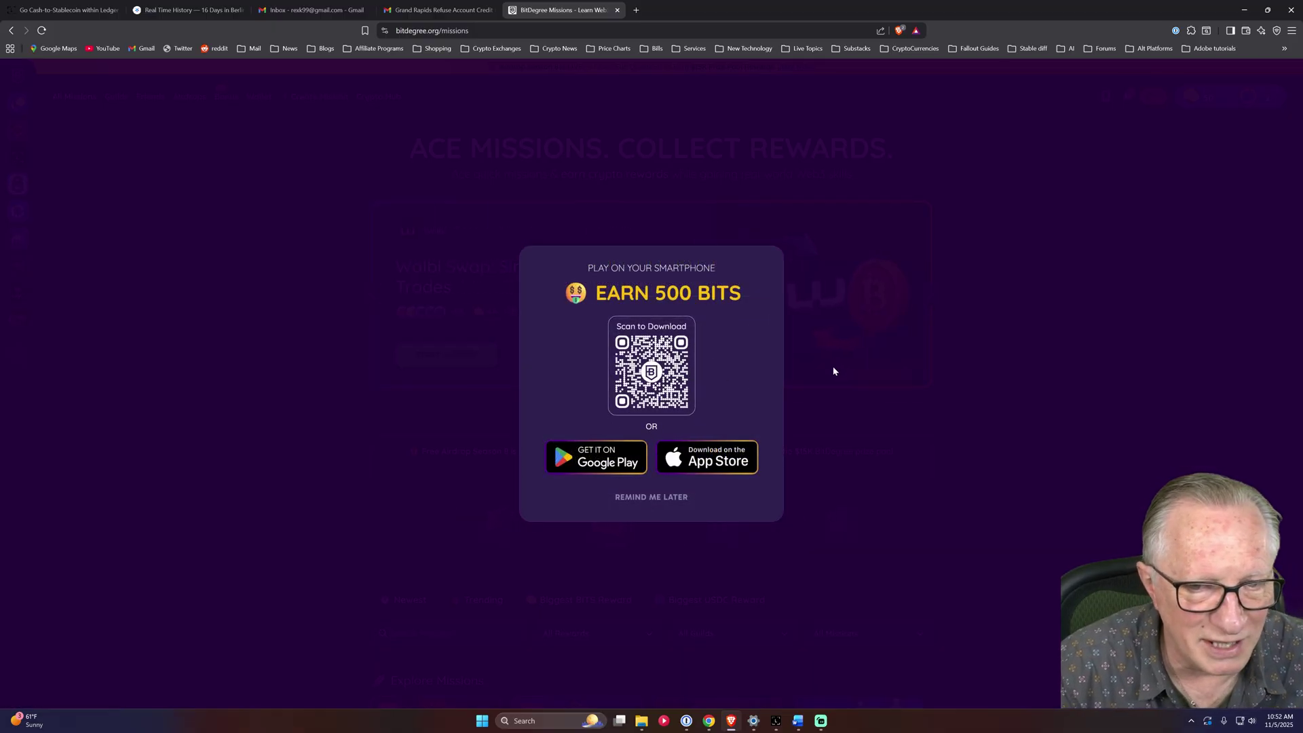
pyautogui.click(649, 497)
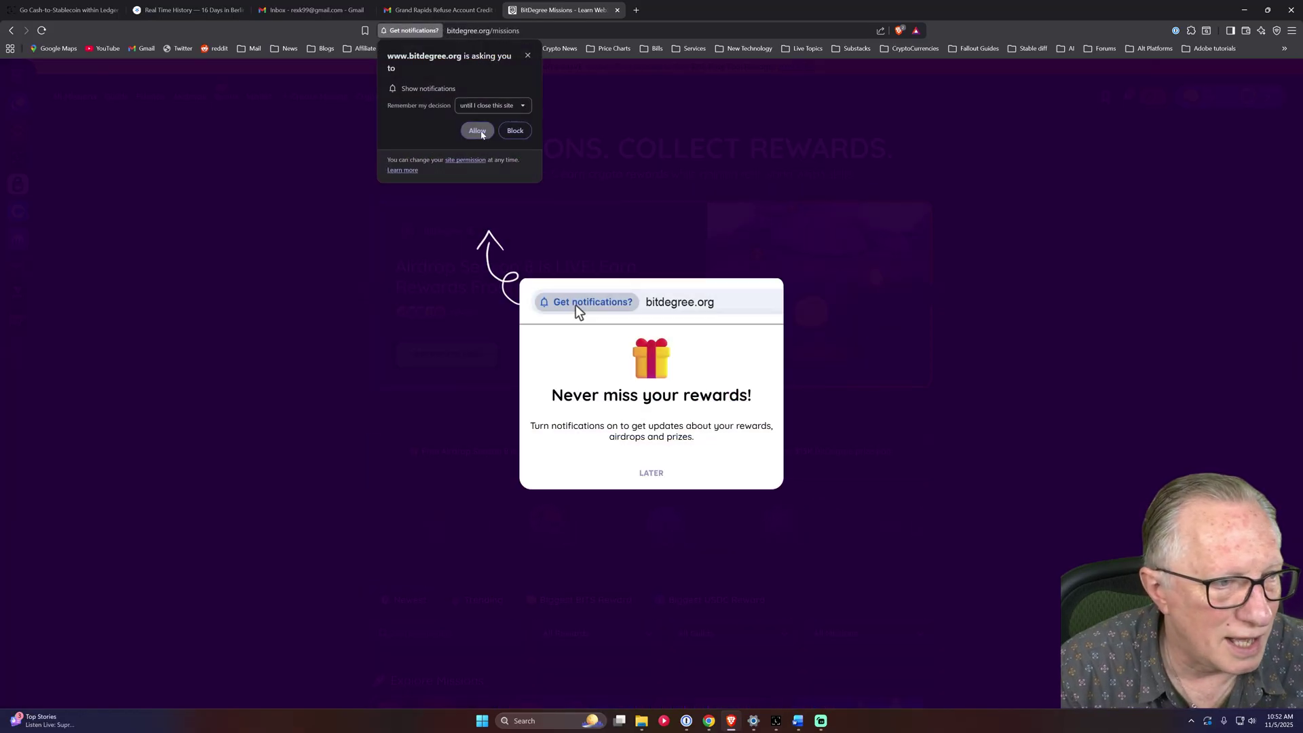
pyautogui.click(479, 132)
pyautogui.moveTo(1240, 95)
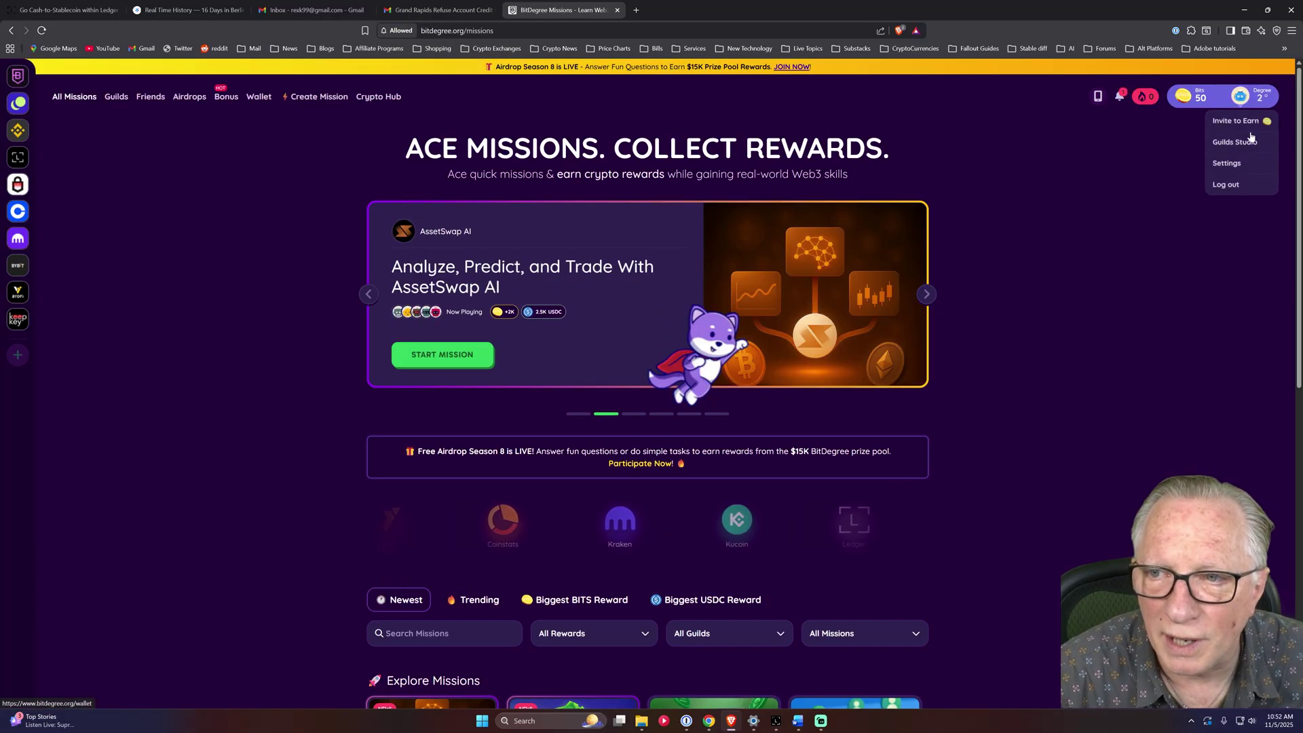
pyautogui.click(1227, 183)
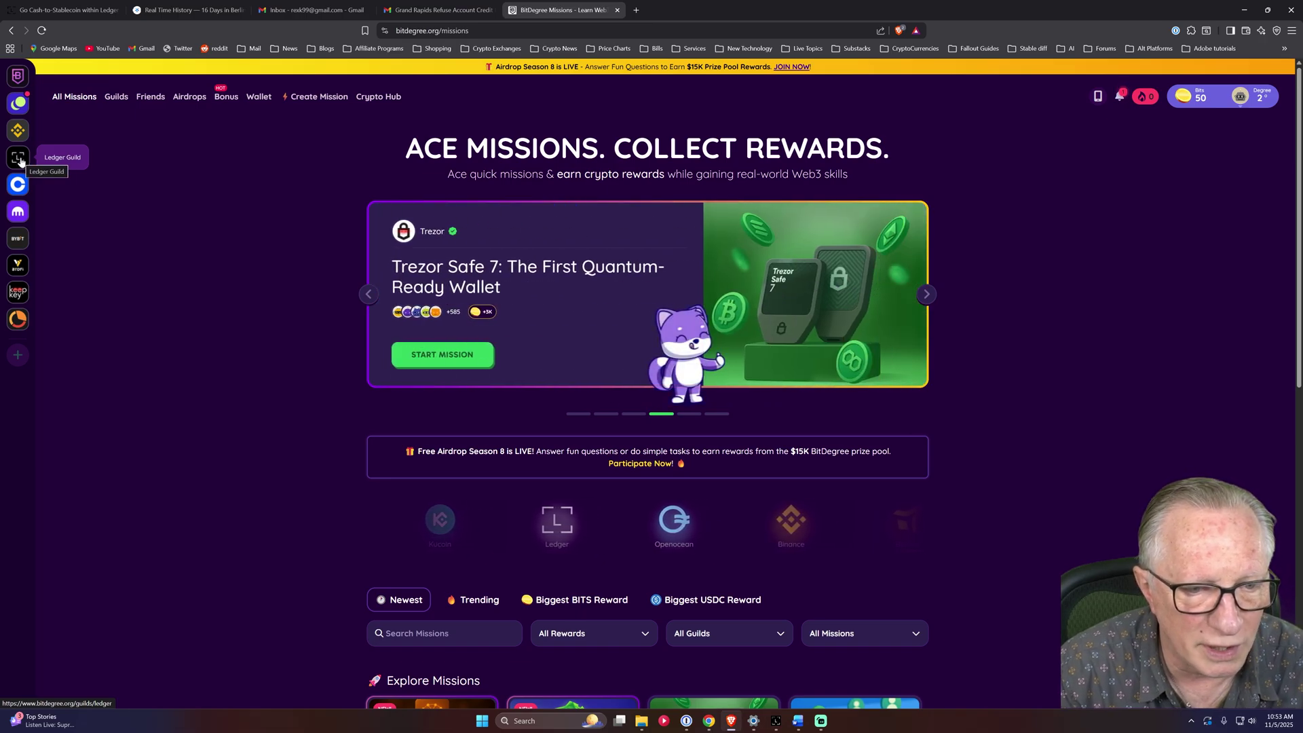
# Step: Go to the Ledger guild page and its Ledger Nano Gen5 mission
pyautogui.click(20, 160)
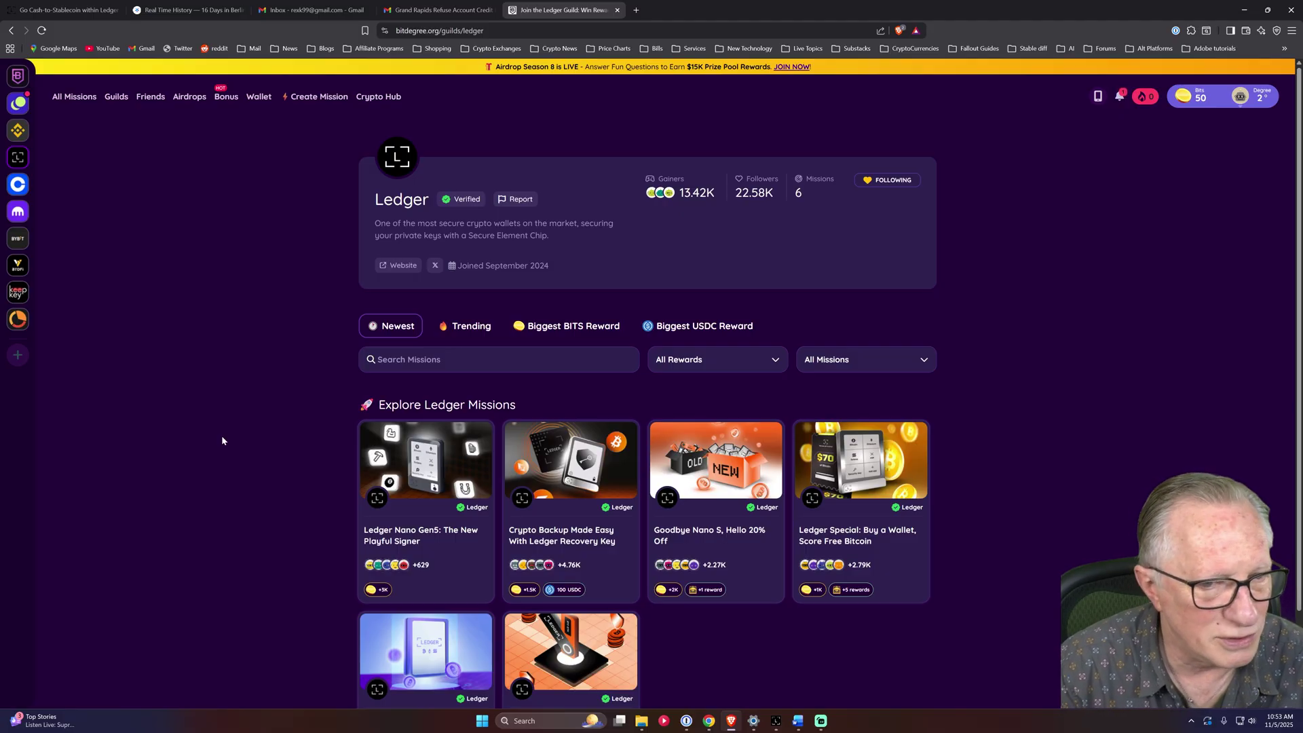
pyautogui.scroll(-1, 220, 435)
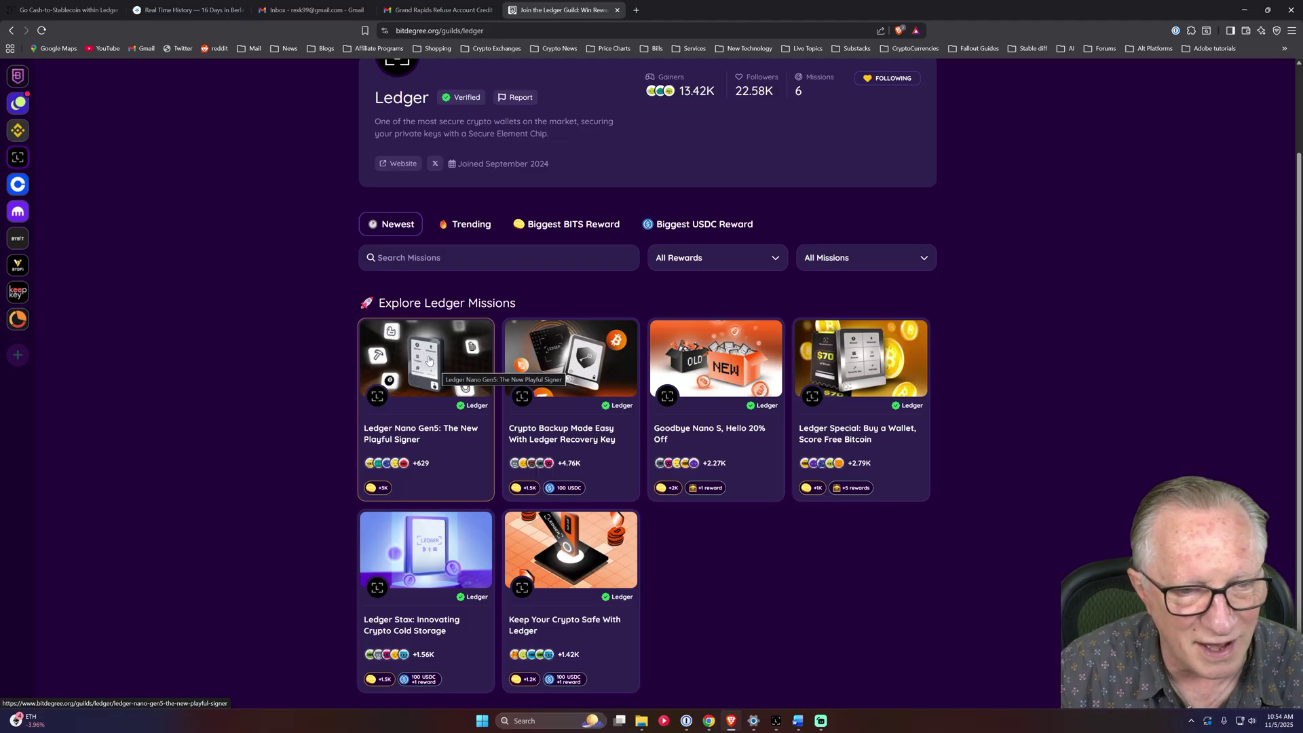
pyautogui.click(428, 361)
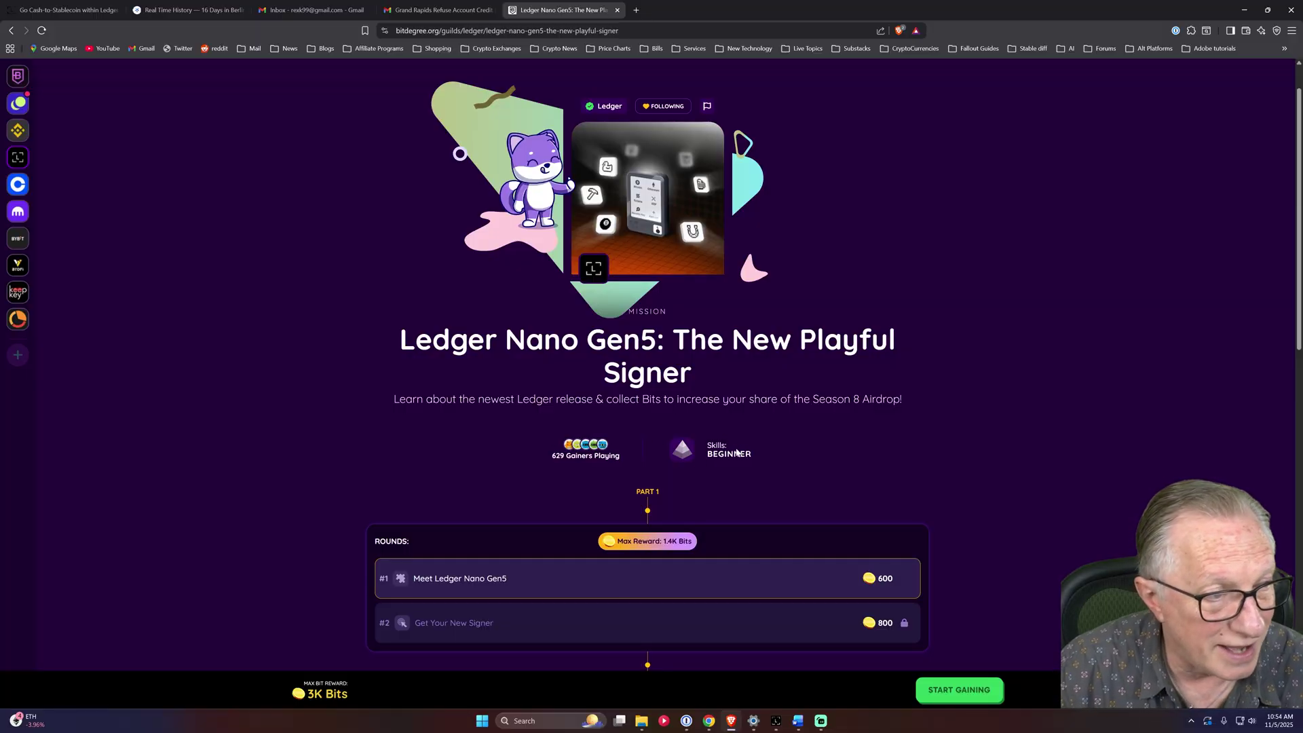
pyautogui.scroll(-2, 792, 446)
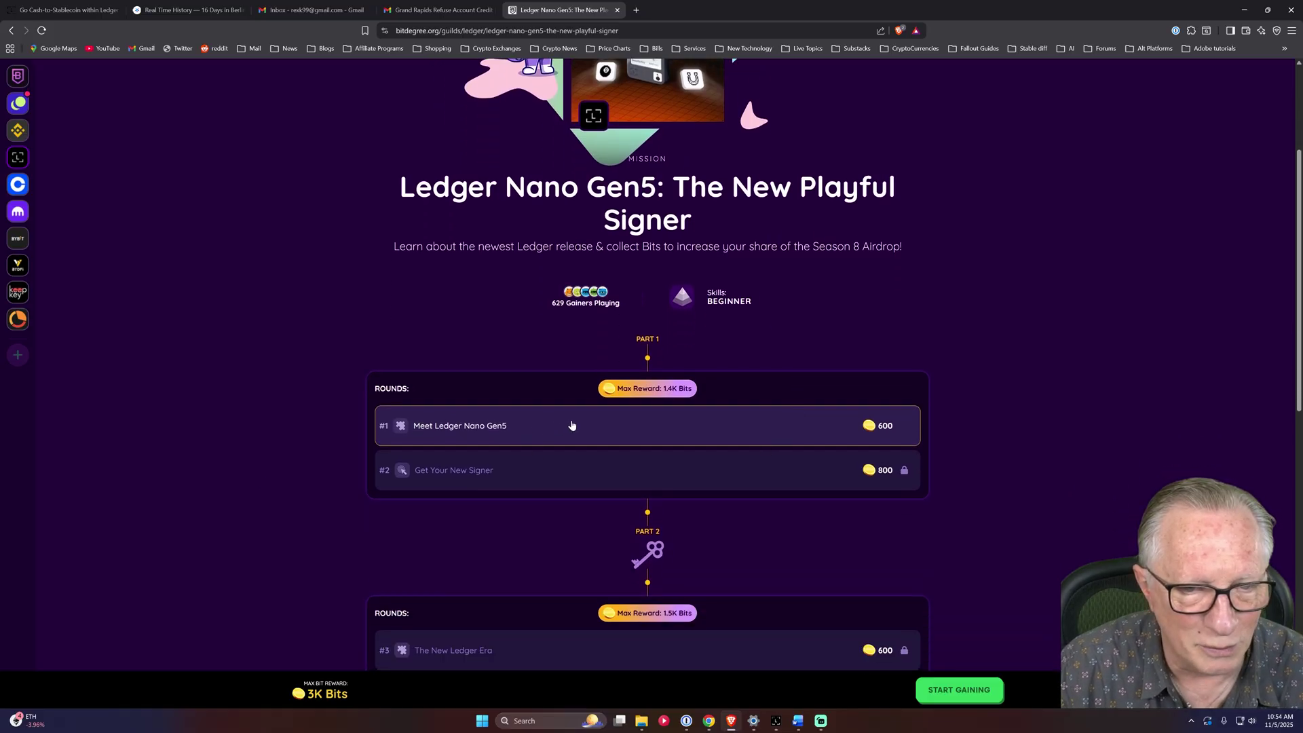
# Step: Verify the account email when starting the Meet Ledger Nano Gen5 round
pyautogui.click(572, 425)
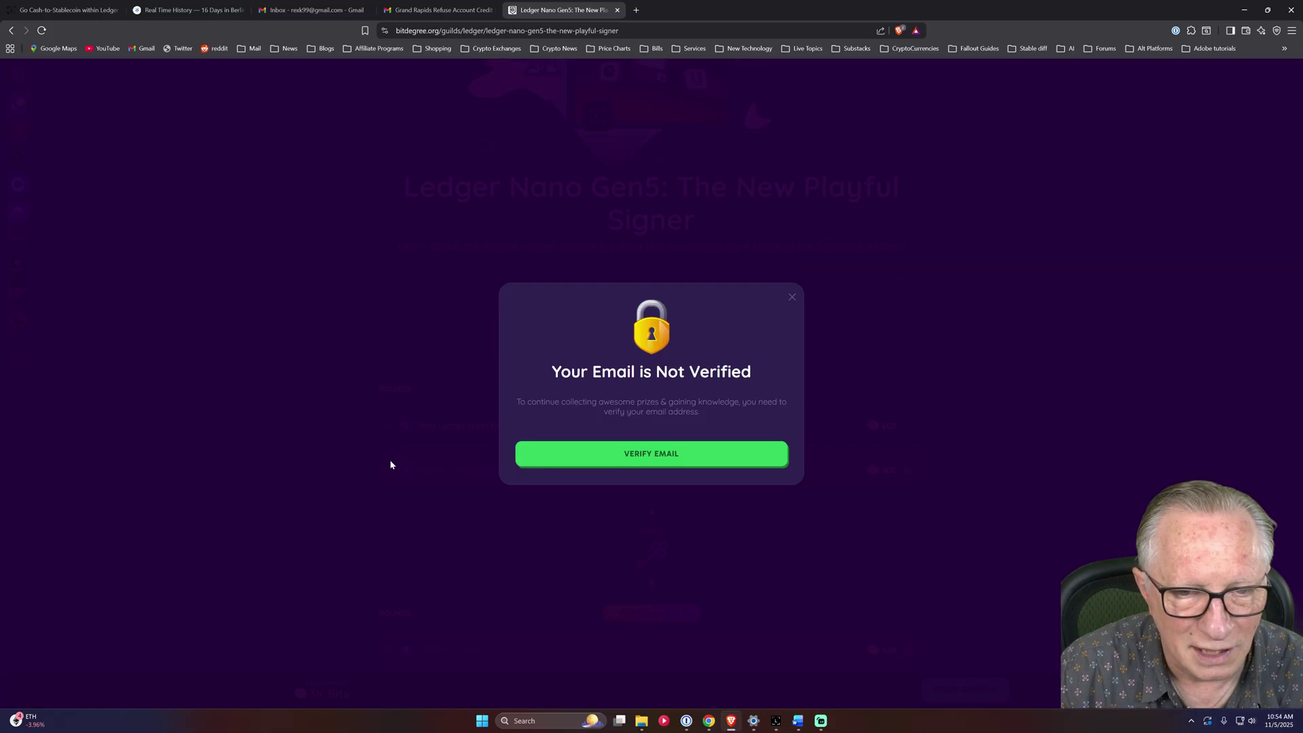
pyautogui.click(648, 459)
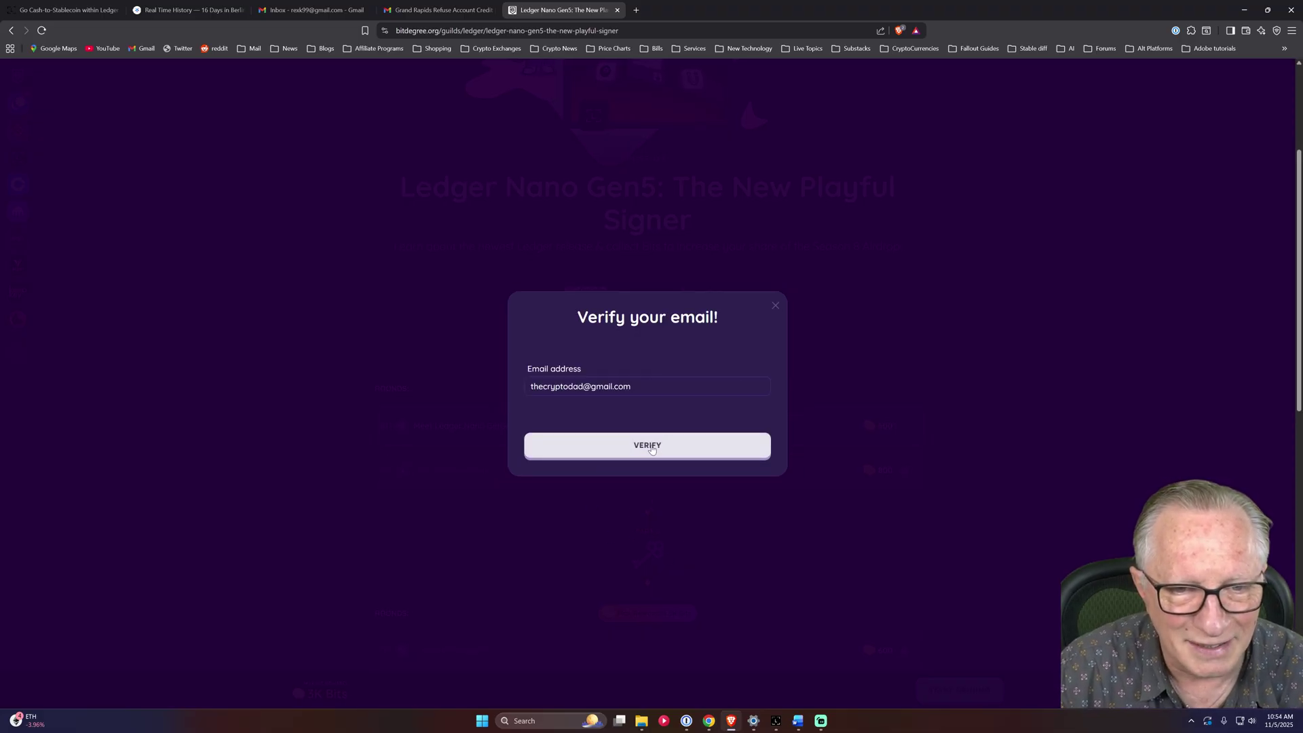
pyautogui.click(653, 448)
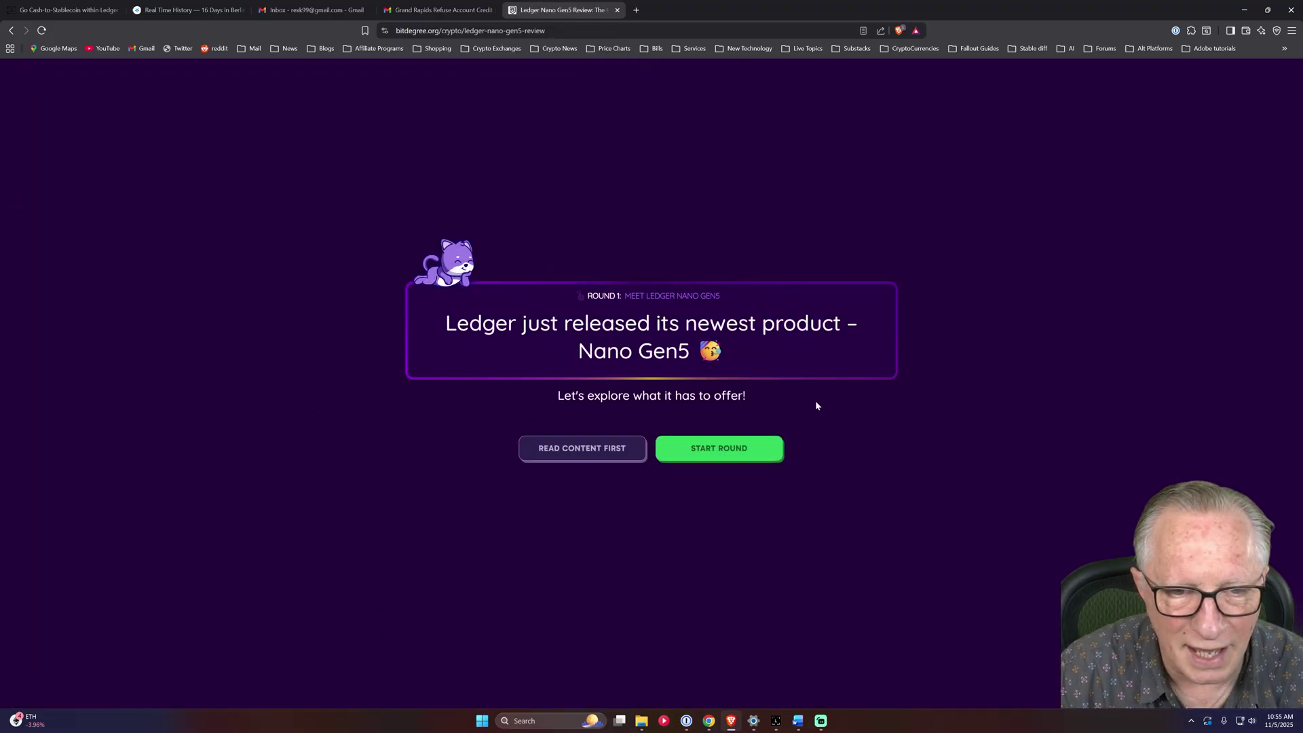
# Step: Start Round 1 and dismiss its three-tip quiz tutorial
pyautogui.click(726, 447)
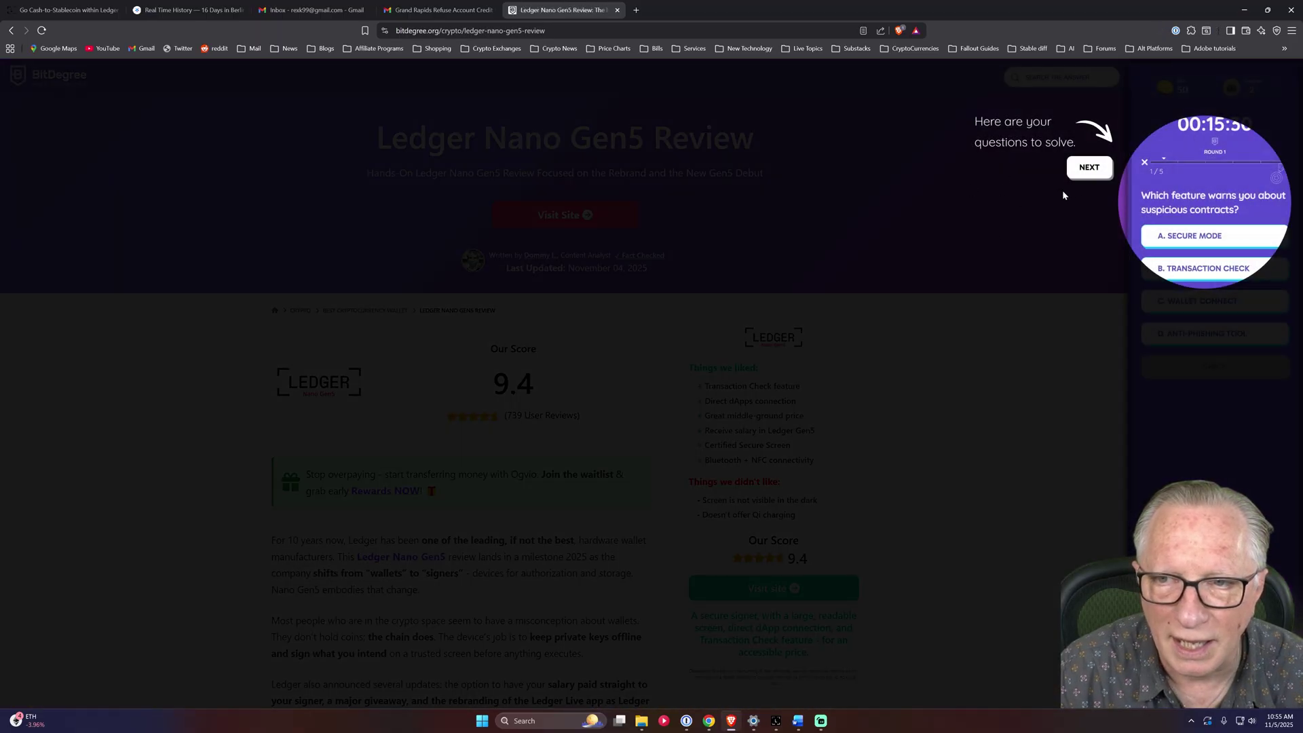
pyautogui.click(1085, 169)
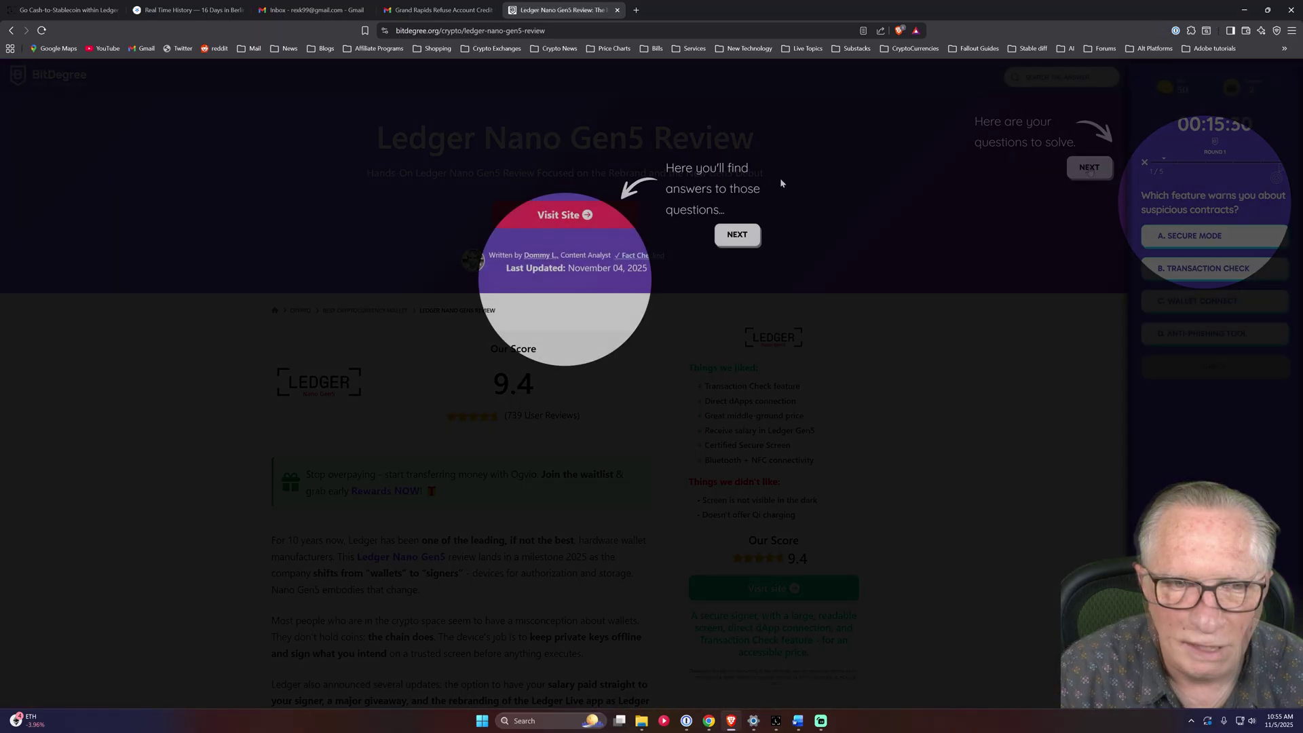
pyautogui.click(738, 238)
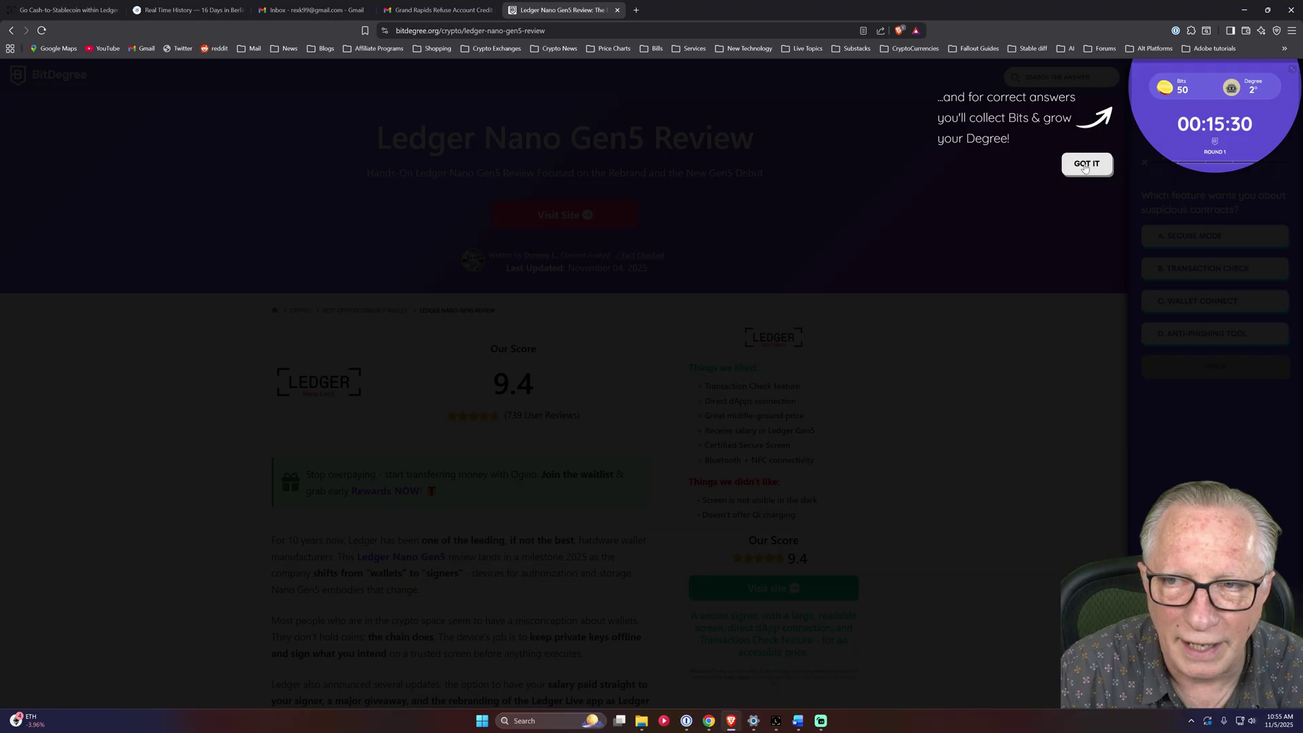
pyautogui.click(1085, 166)
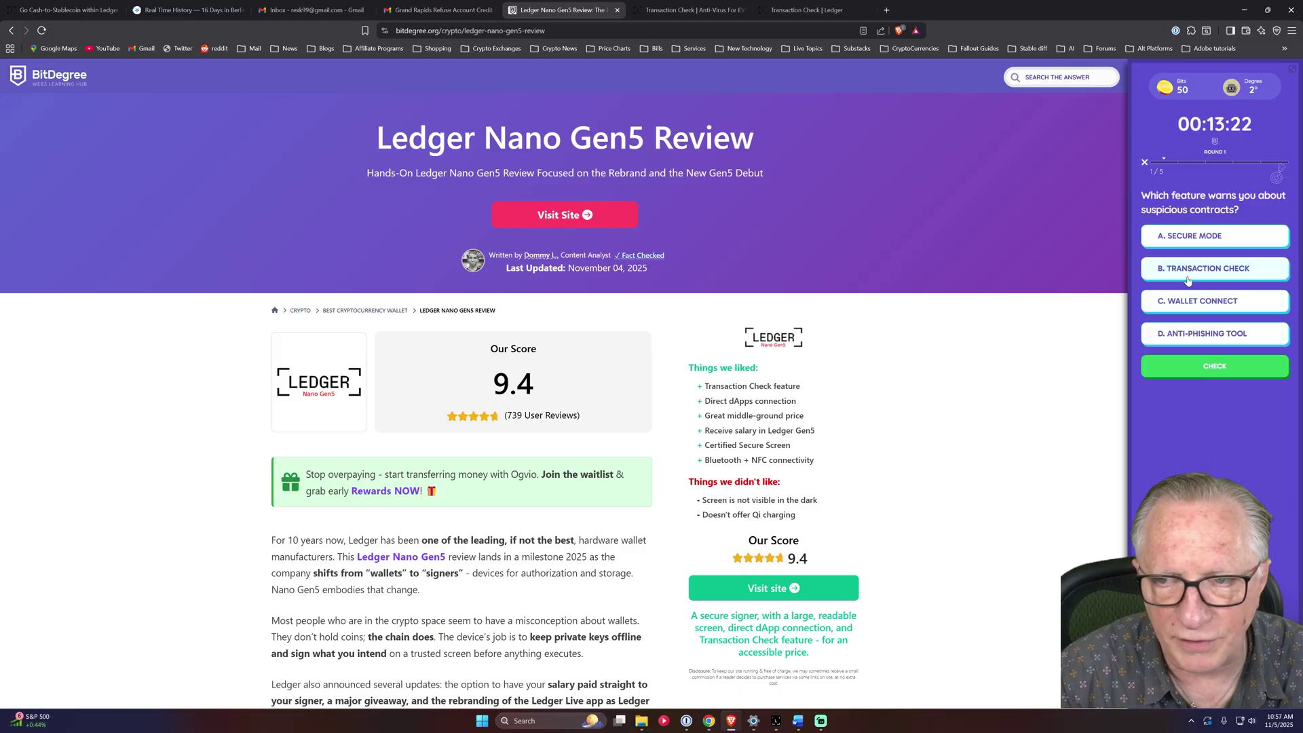
# Step: Answer the suspicious-contract question with Transaction Check after checking Ledger's article
pyautogui.click(1193, 273)
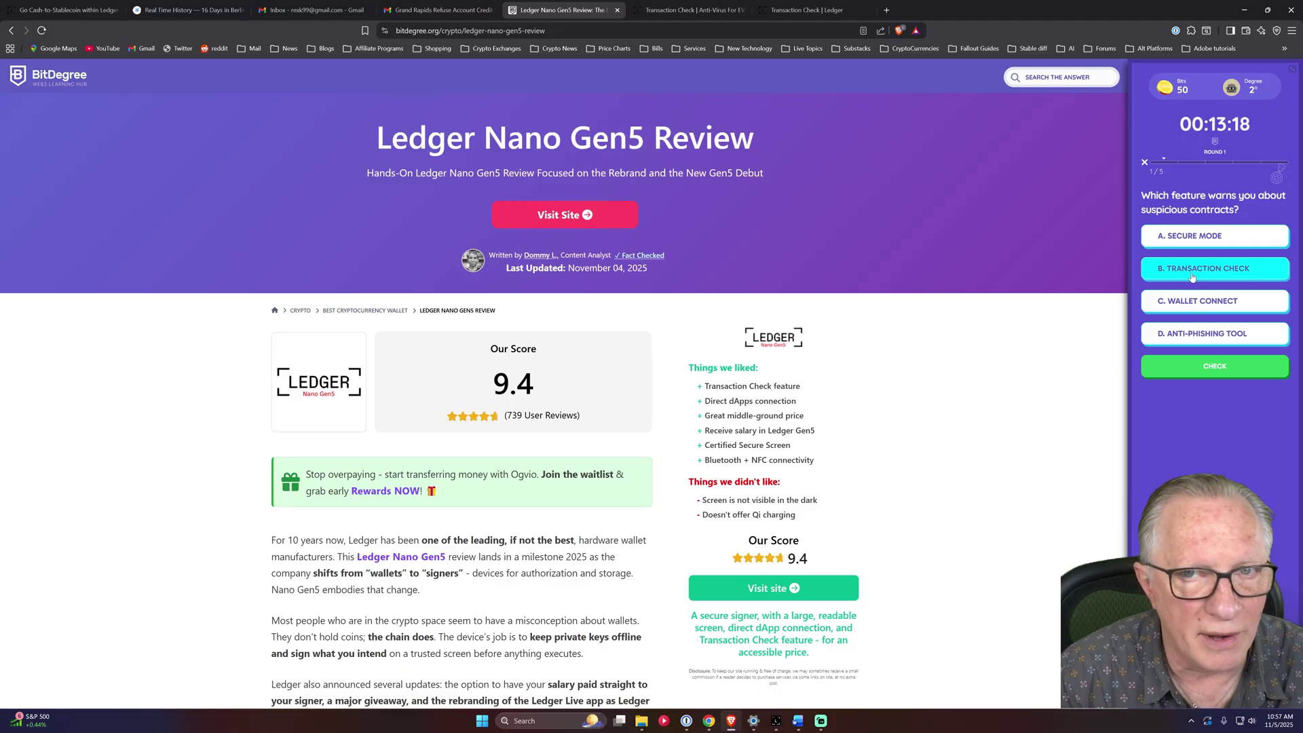
pyautogui.click(697, 10)
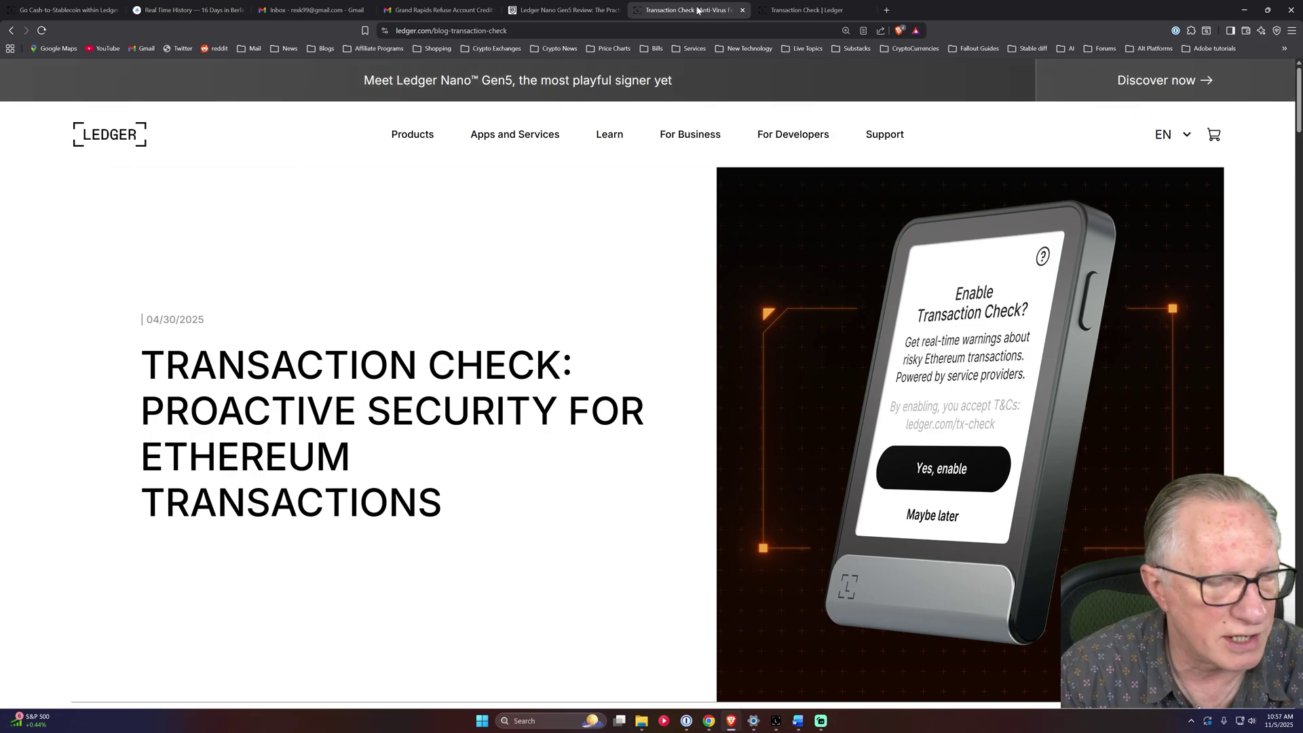
pyautogui.click(578, 11)
pyautogui.click(1211, 270)
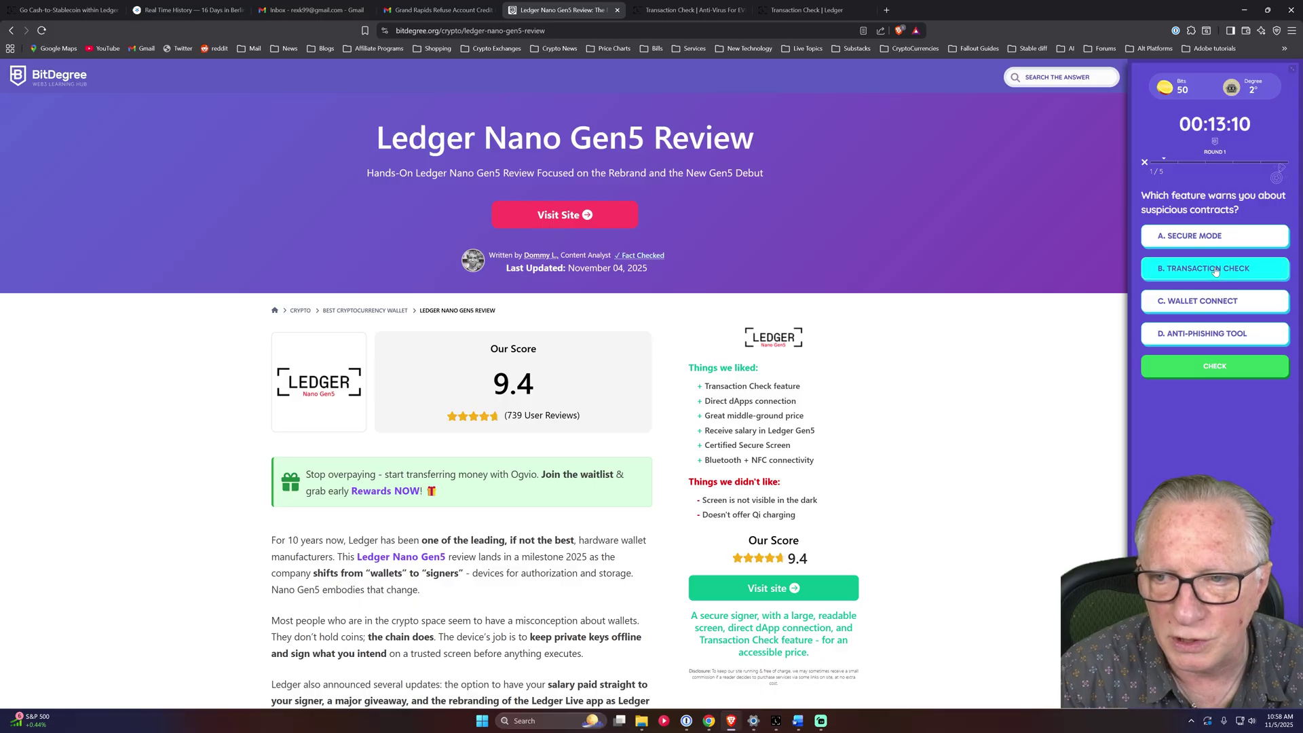
pyautogui.click(1213, 369)
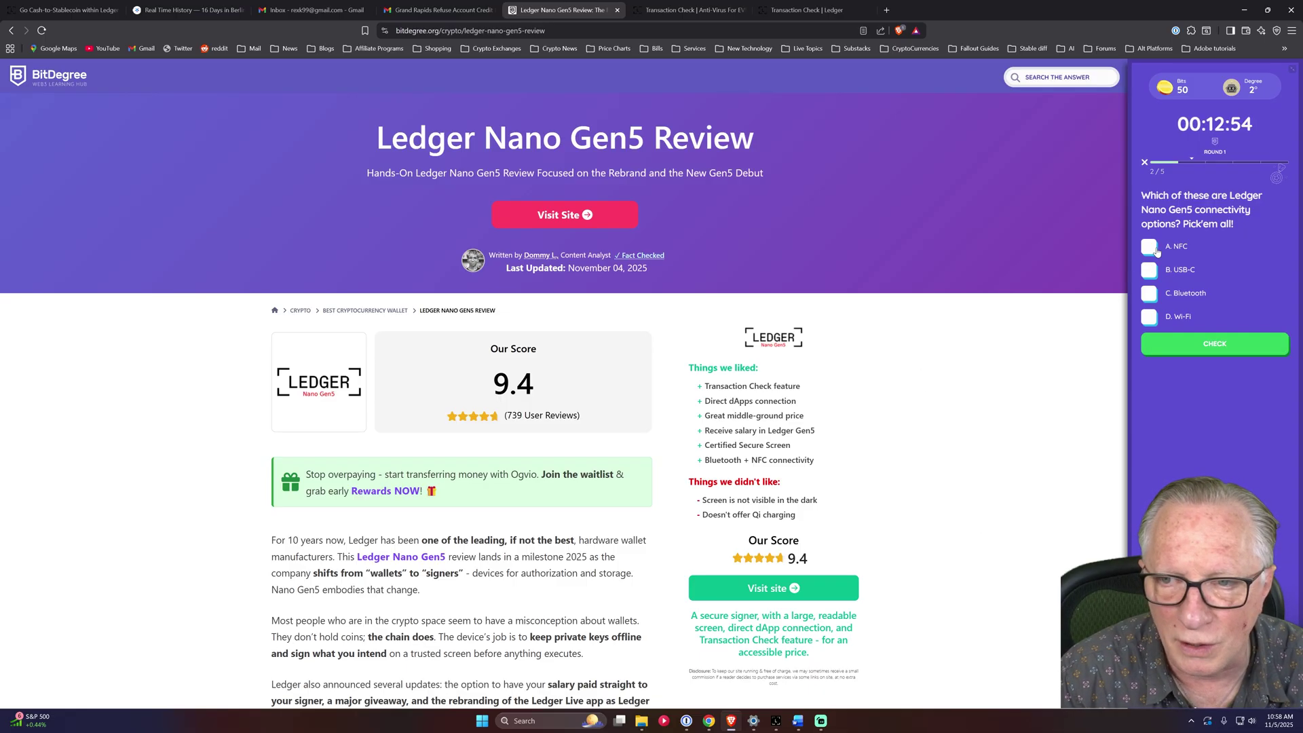
# Step: Answer the connectivity question with NFC, USB-C and Bluetooth
pyautogui.click(1183, 270)
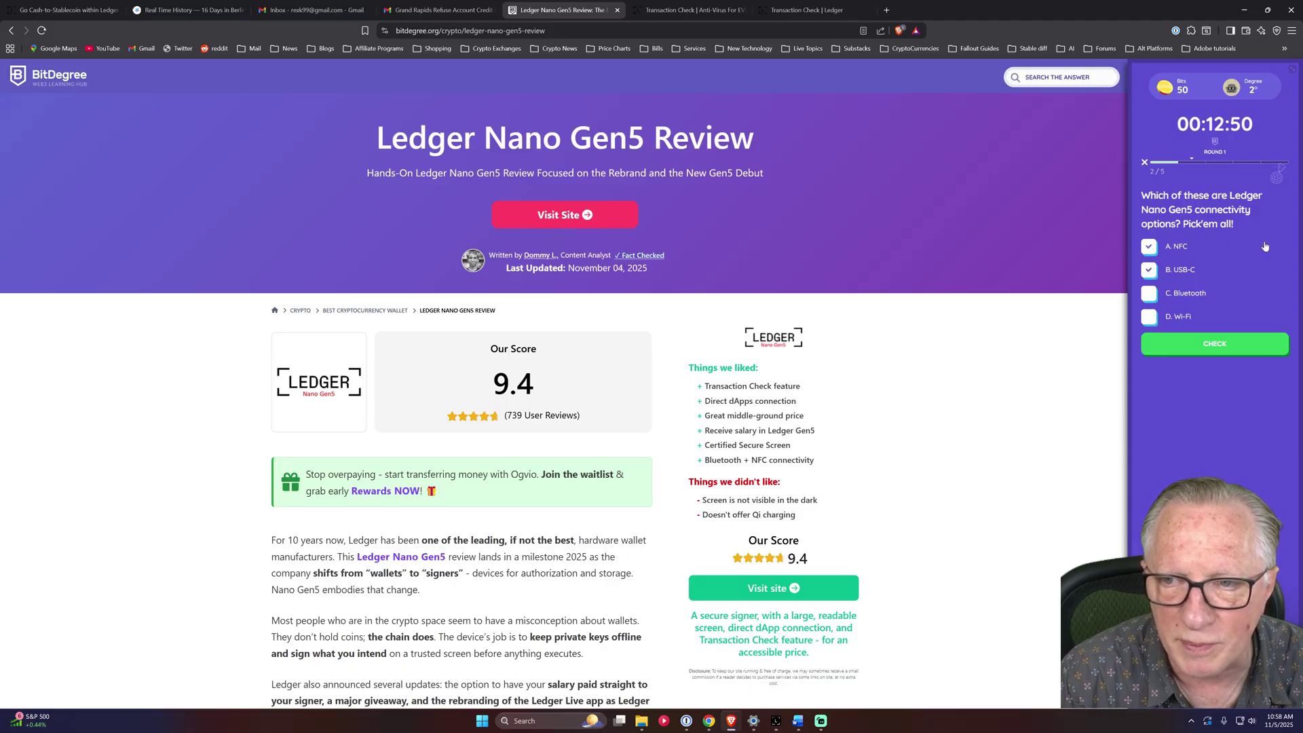
pyautogui.click(1149, 295)
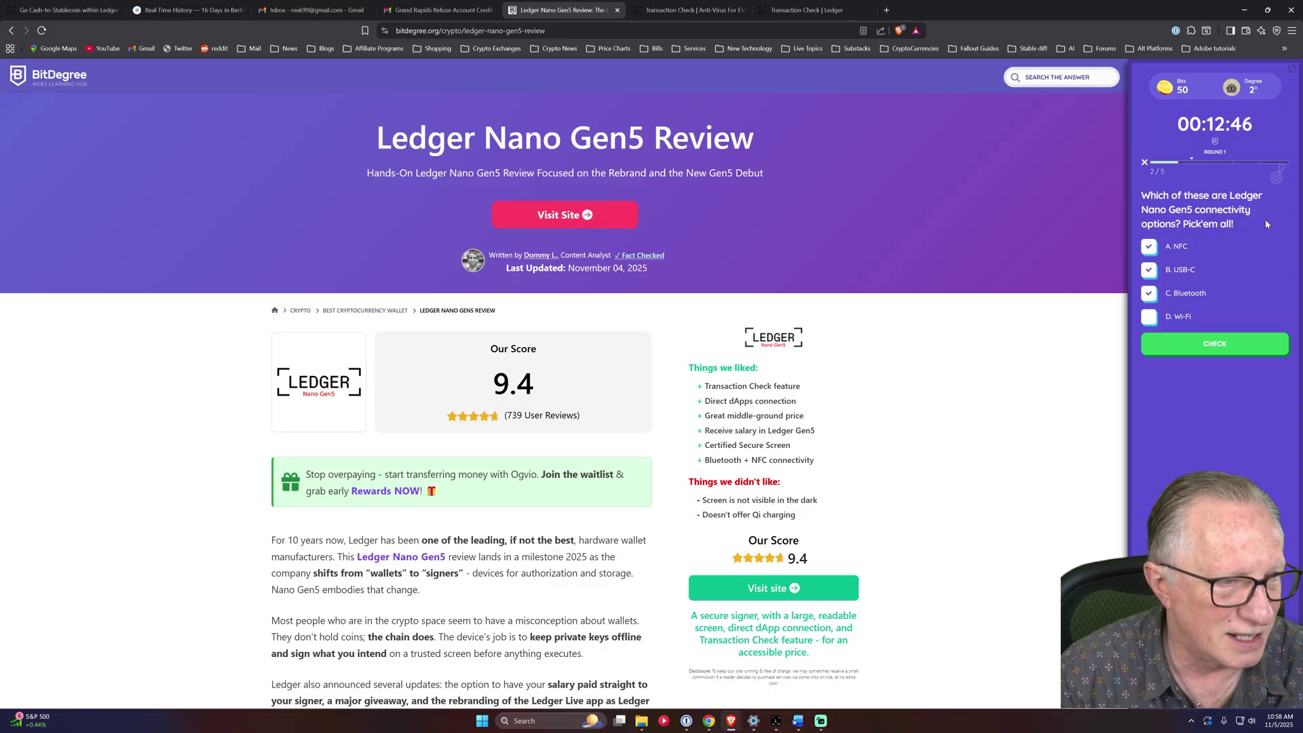
pyautogui.click(1218, 347)
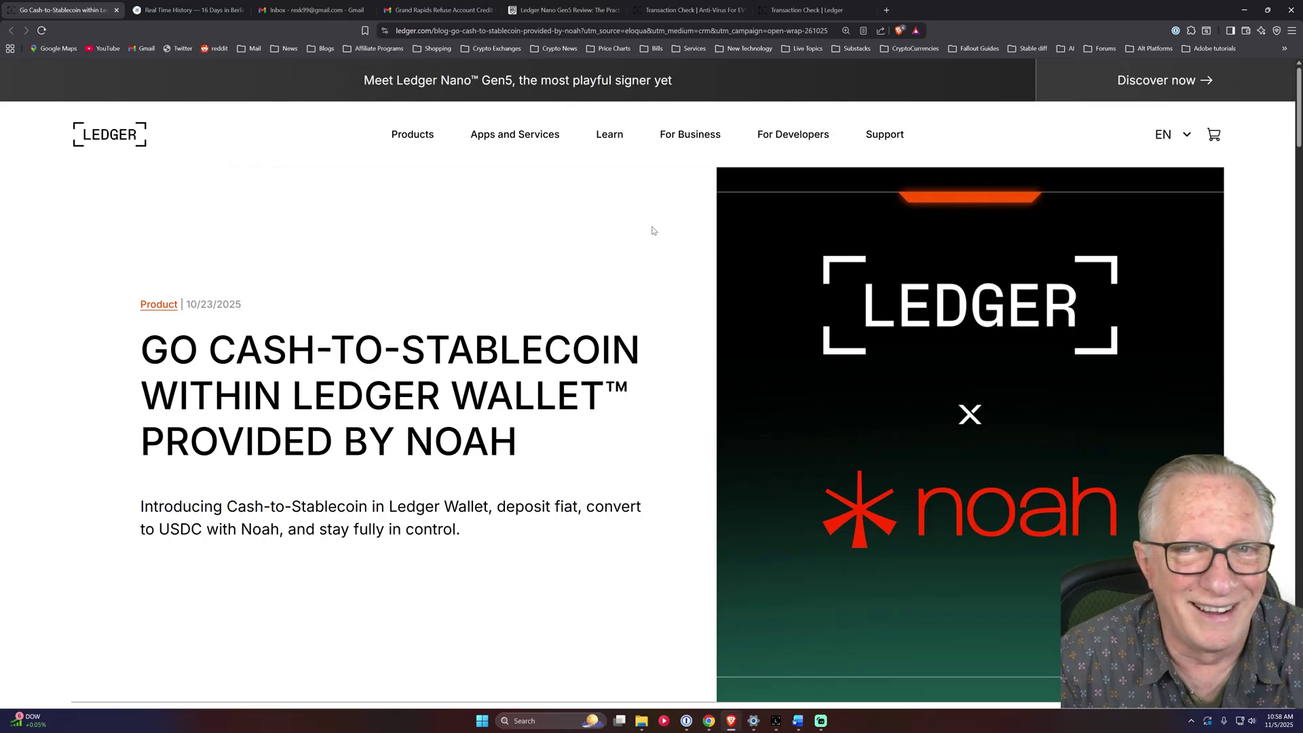
# Step: Answer the collaborating-project question with Noah after reviewing the Ledger article
pyautogui.click(811, 8)
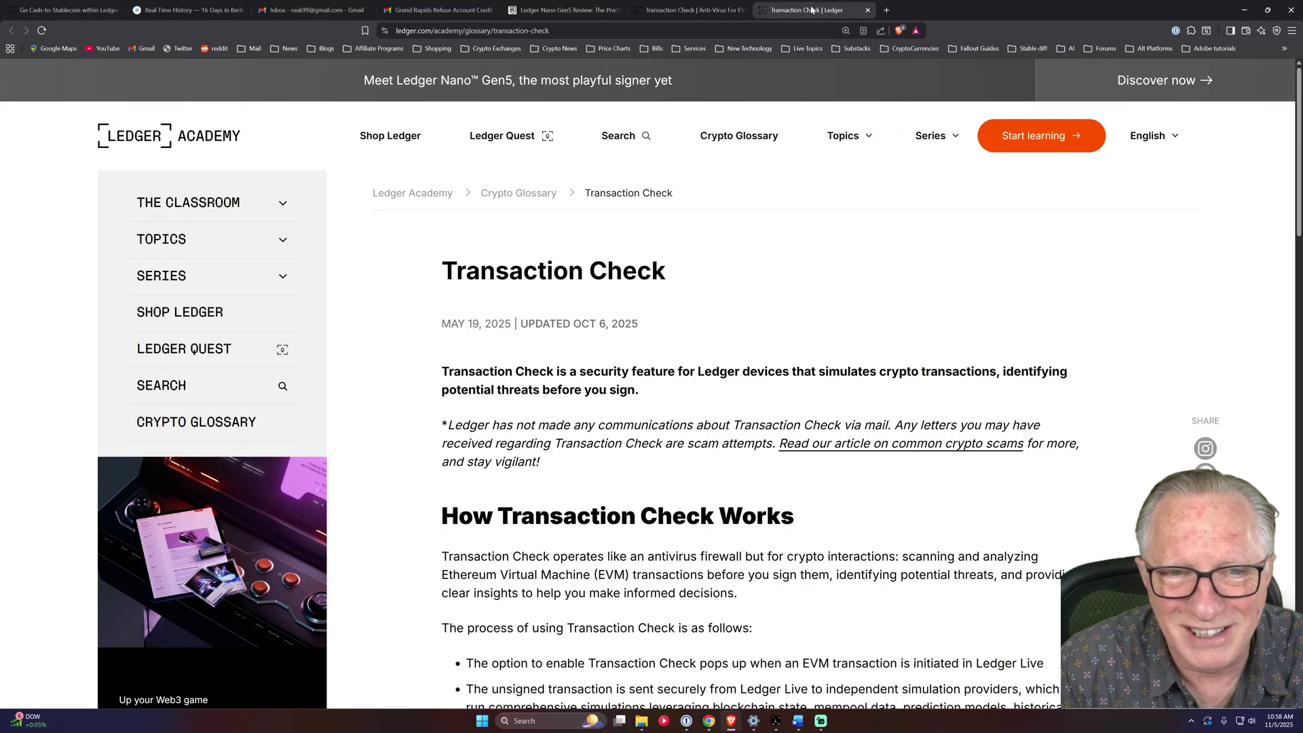
pyautogui.click(568, 10)
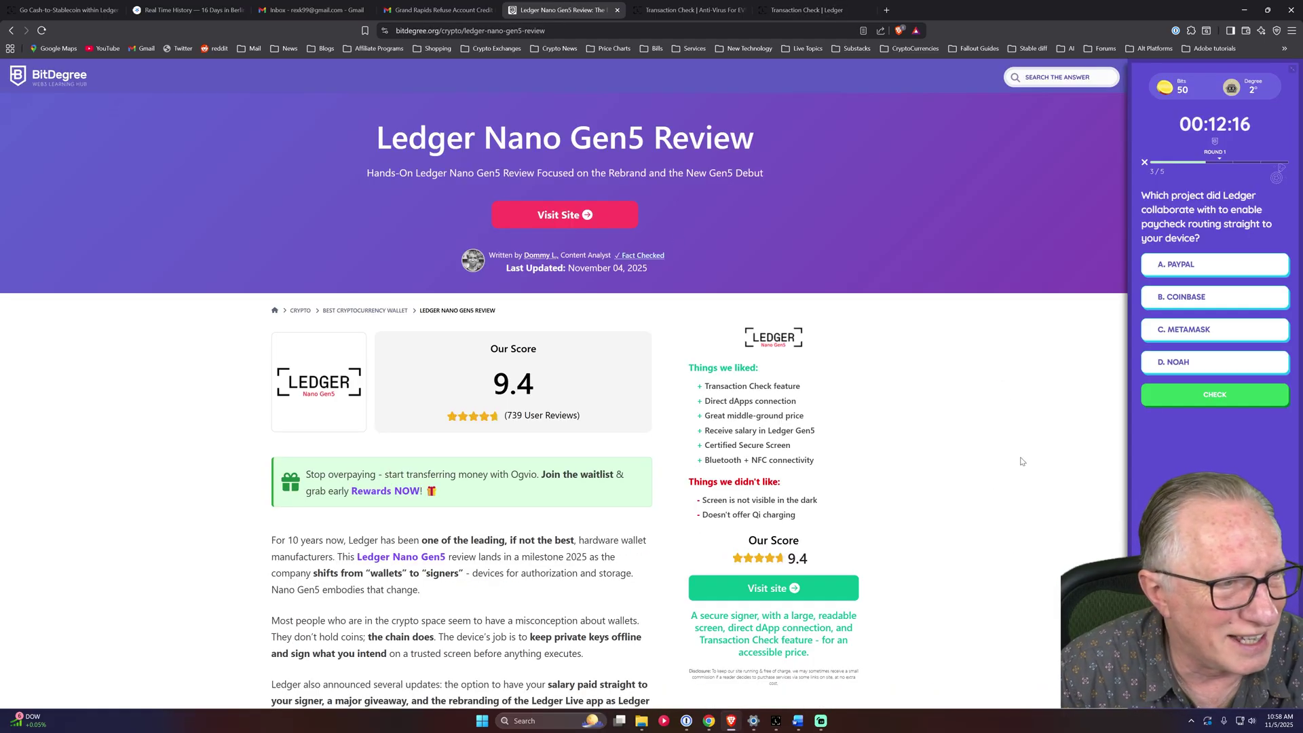
pyautogui.click(1211, 363)
pyautogui.click(1226, 395)
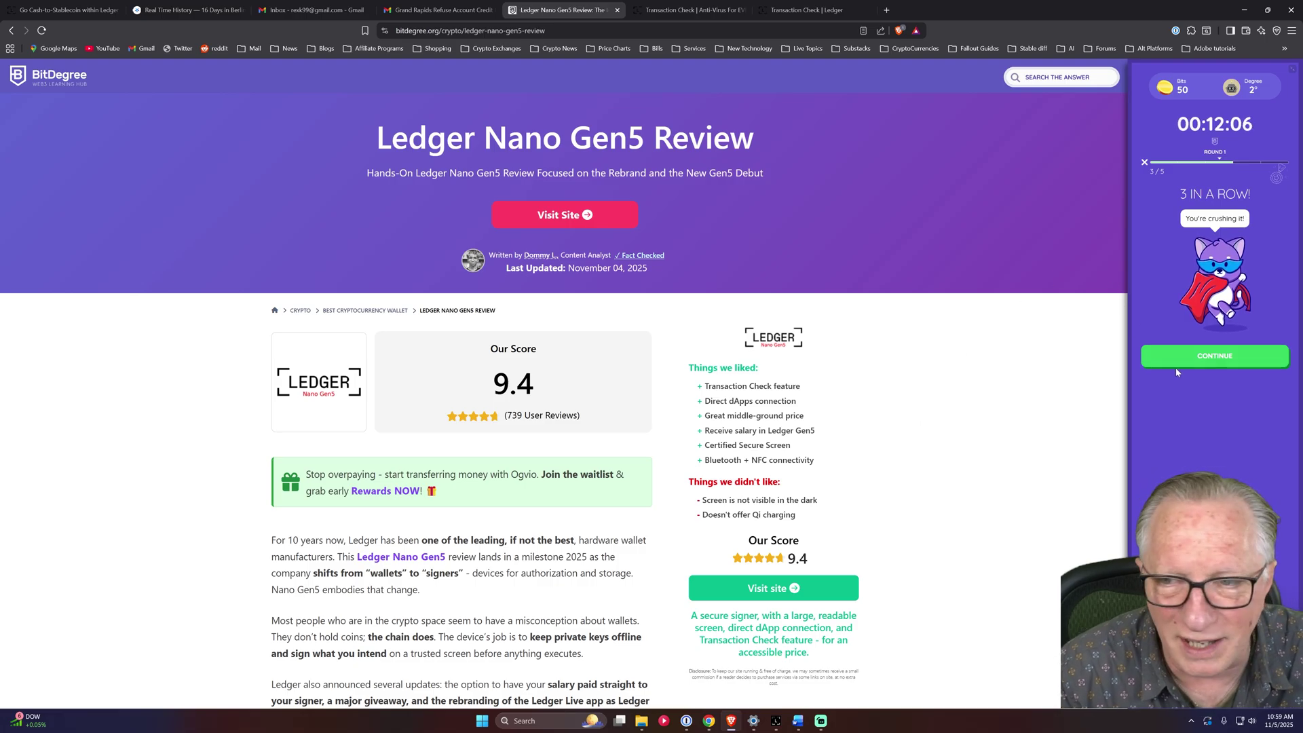
pyautogui.click(1217, 358)
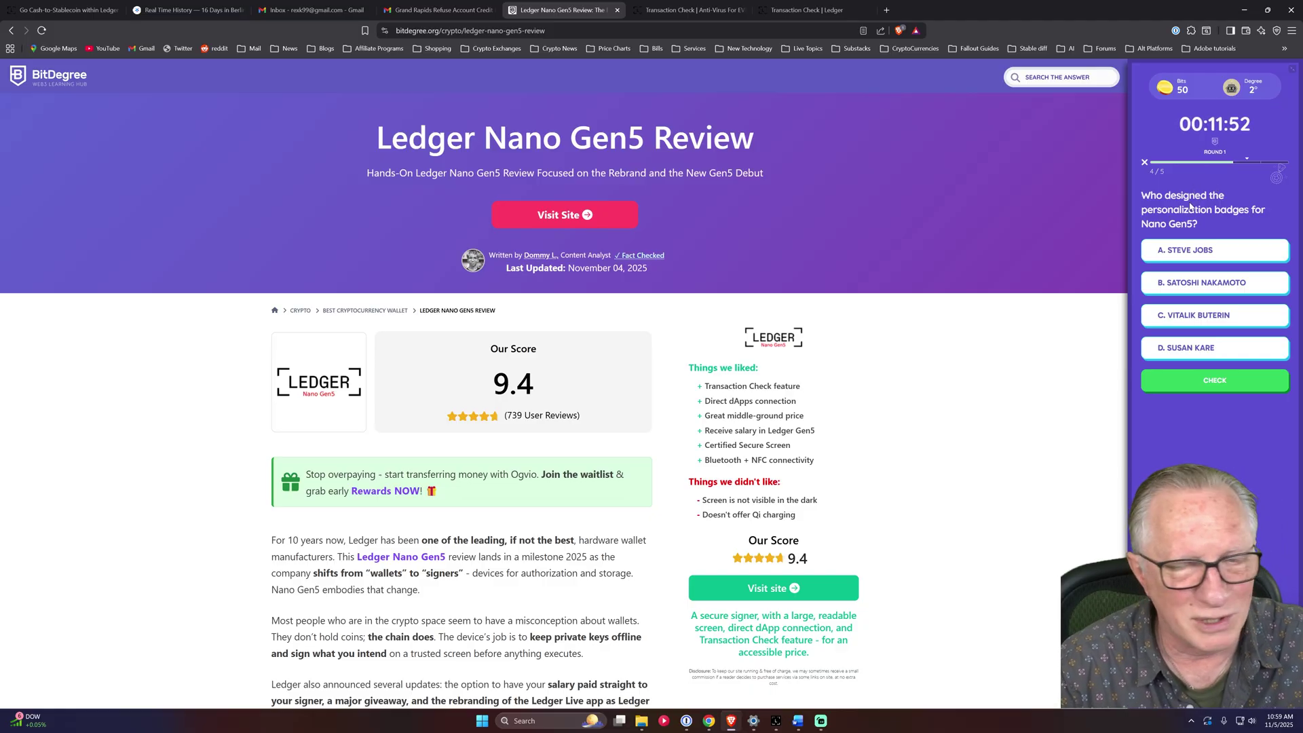
# Step: Answer Susan Kare as badge designer and $179 as price, finishing the round
pyautogui.click(1209, 350)
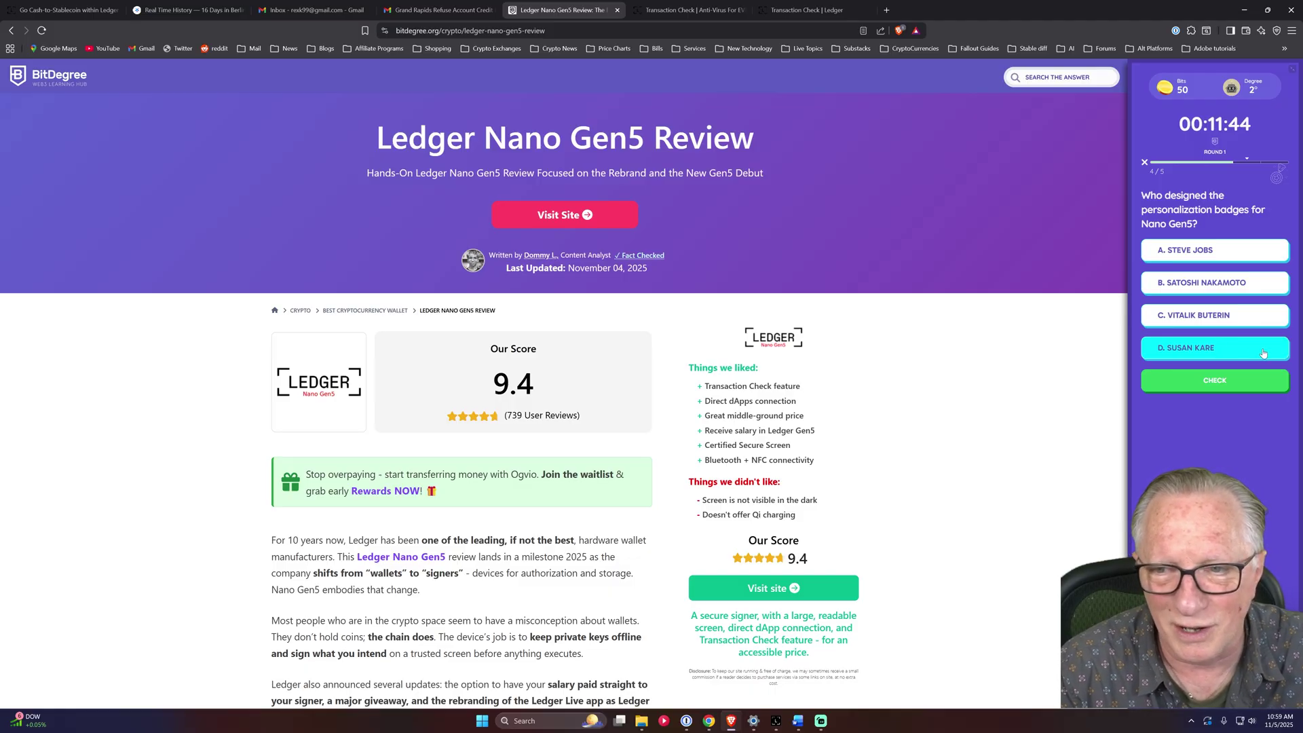
pyautogui.click(1215, 385)
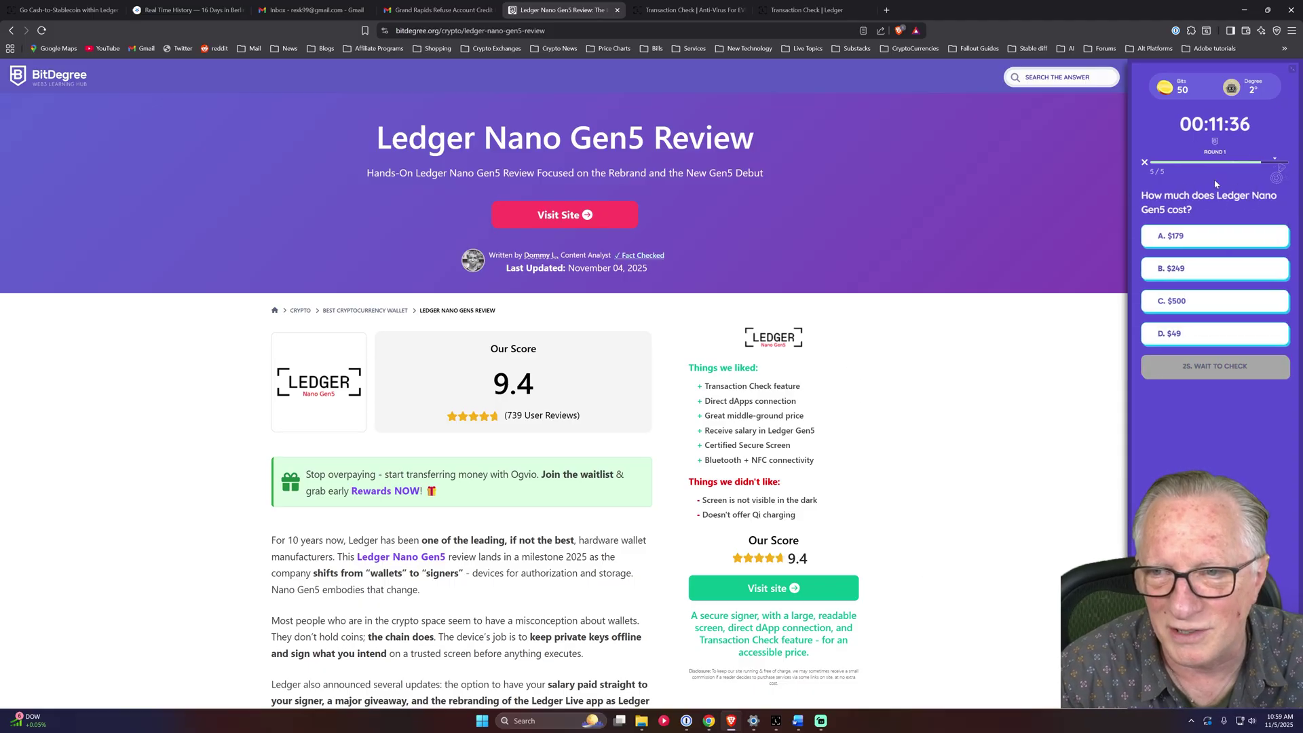
pyautogui.click(1220, 240)
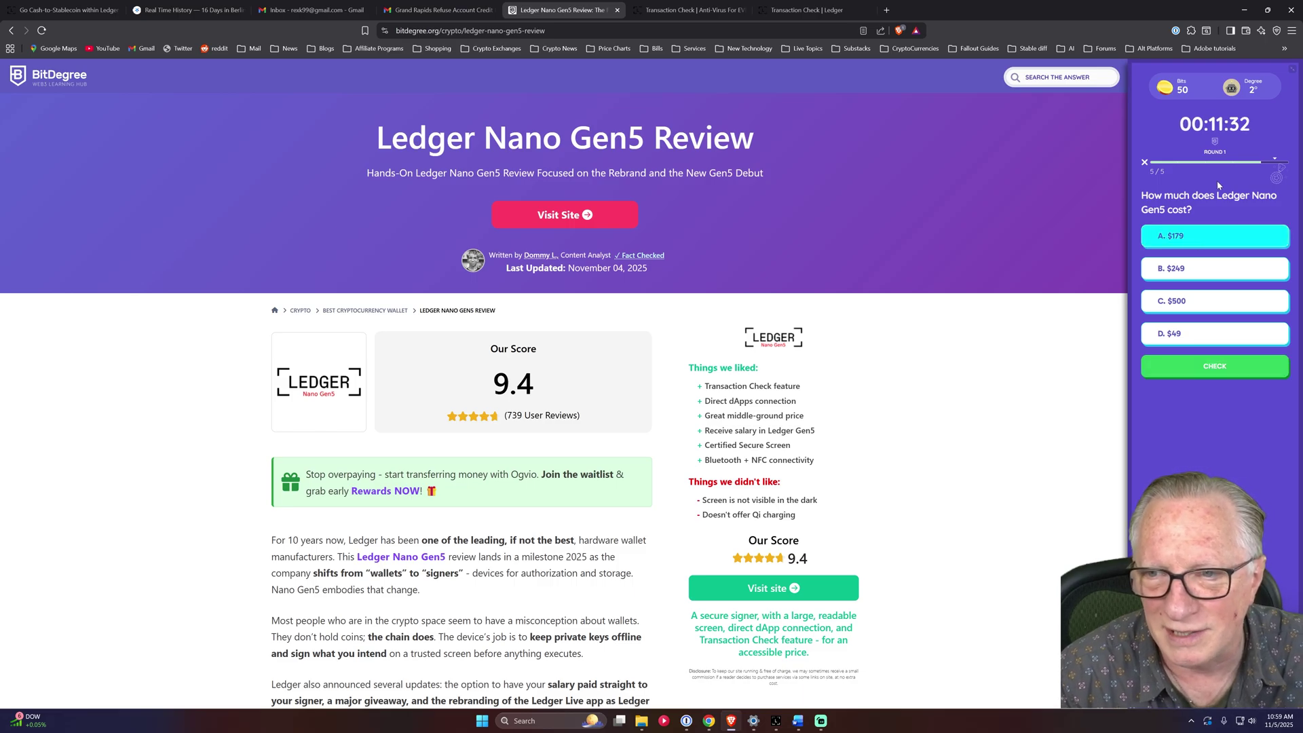
pyautogui.click(1214, 366)
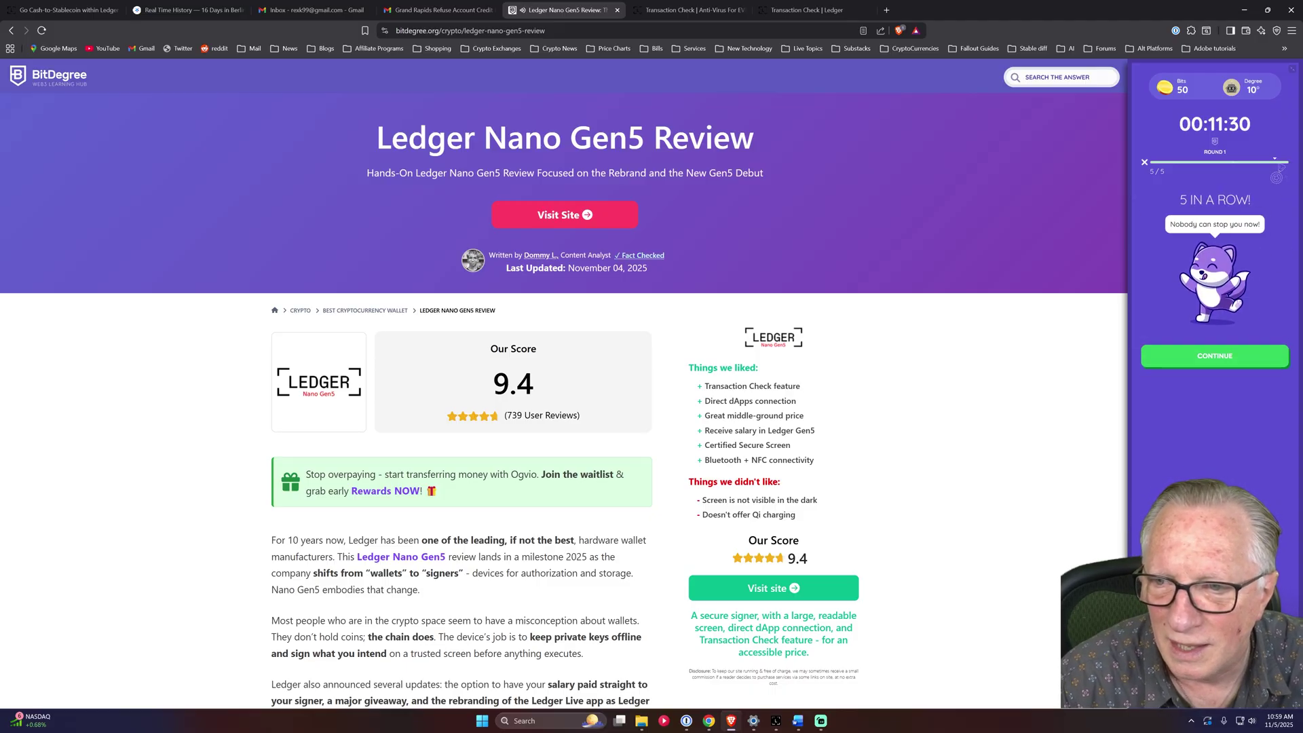
pyautogui.click(1214, 356)
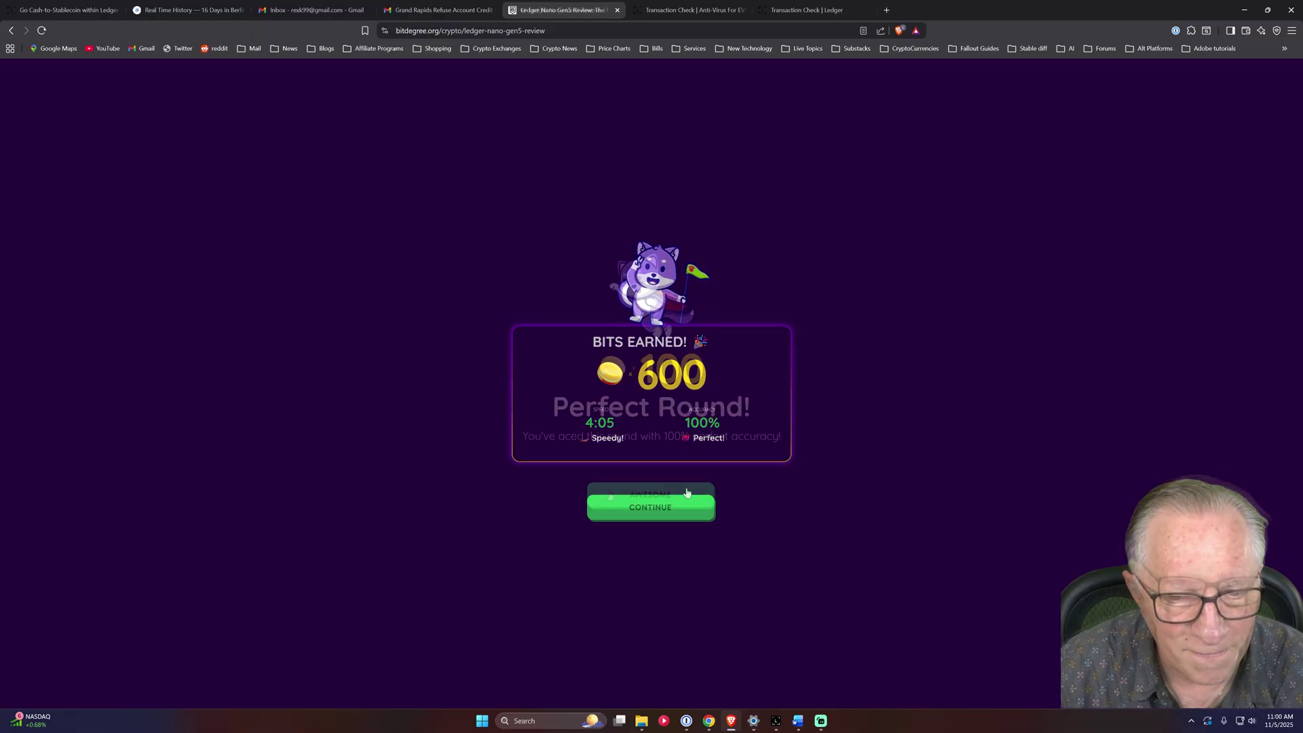
# Step: Move past the results, streak, 10th Degree and Degree Achiever screens, opening the mystery chest
pyautogui.click(658, 498)
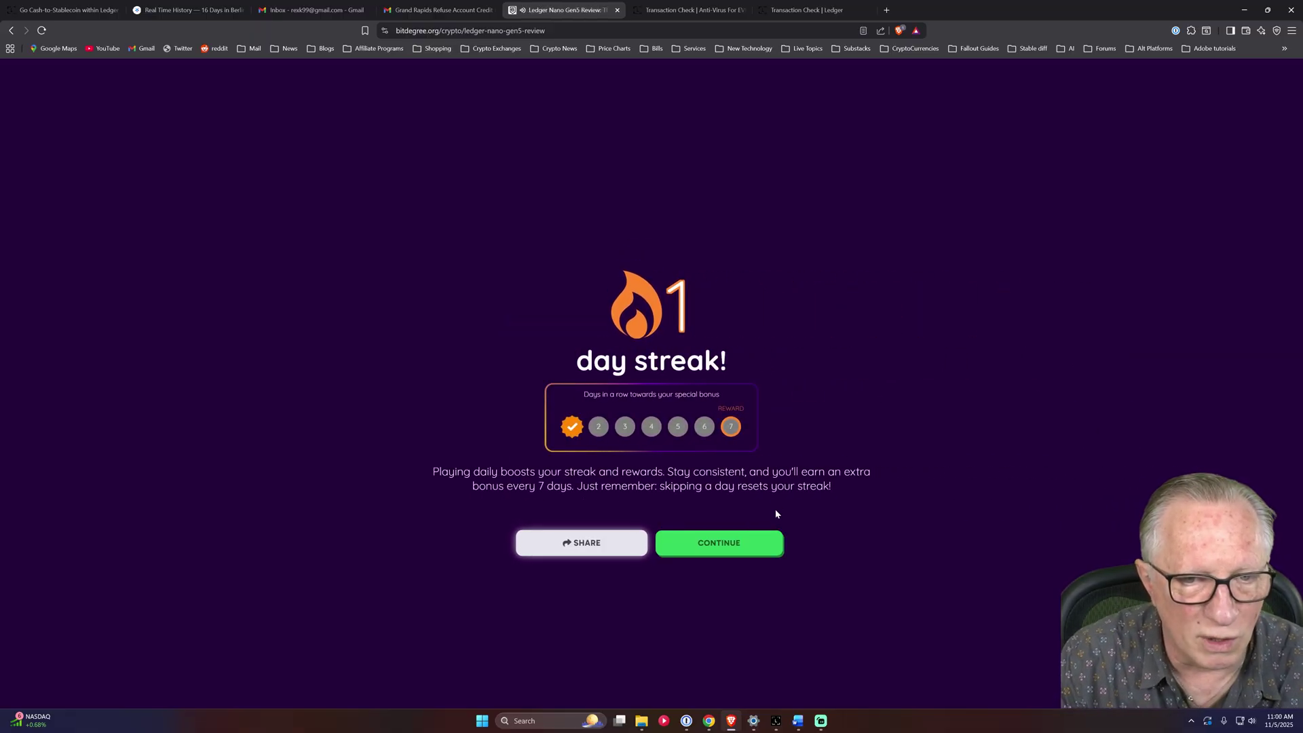
pyautogui.click(727, 545)
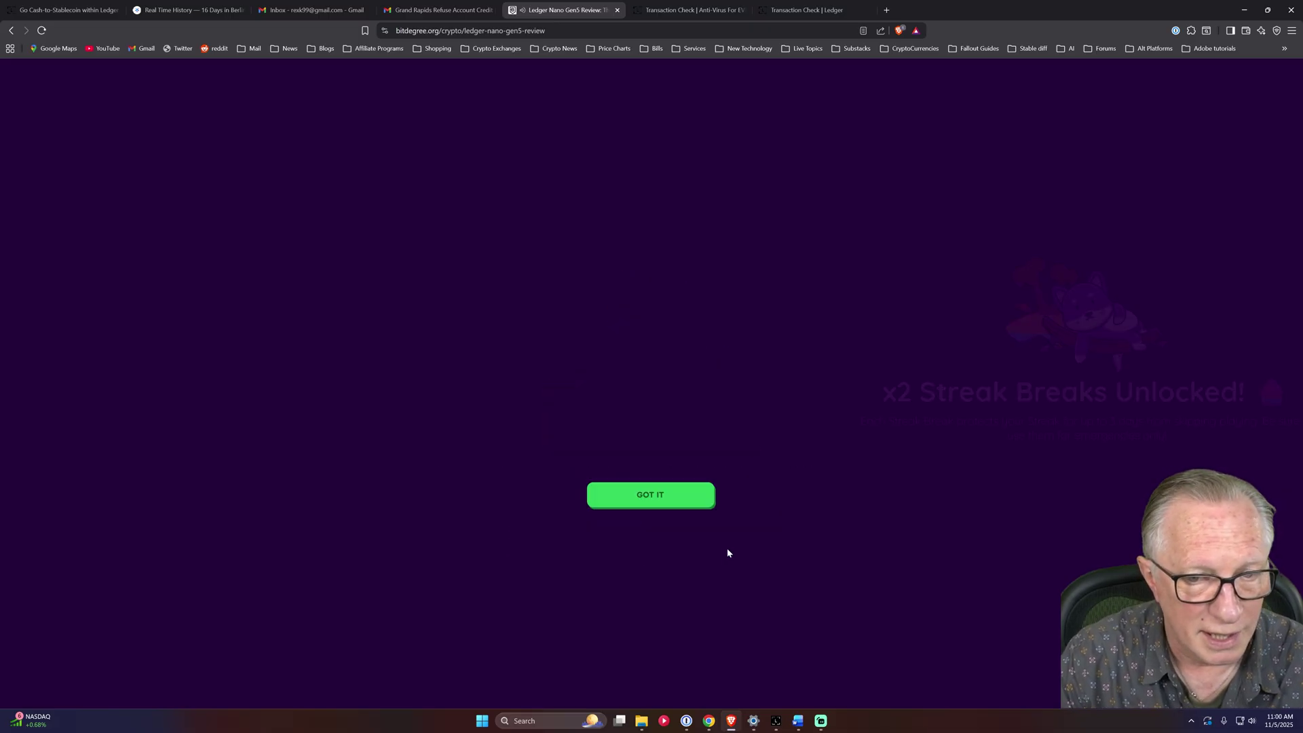
pyautogui.click(644, 498)
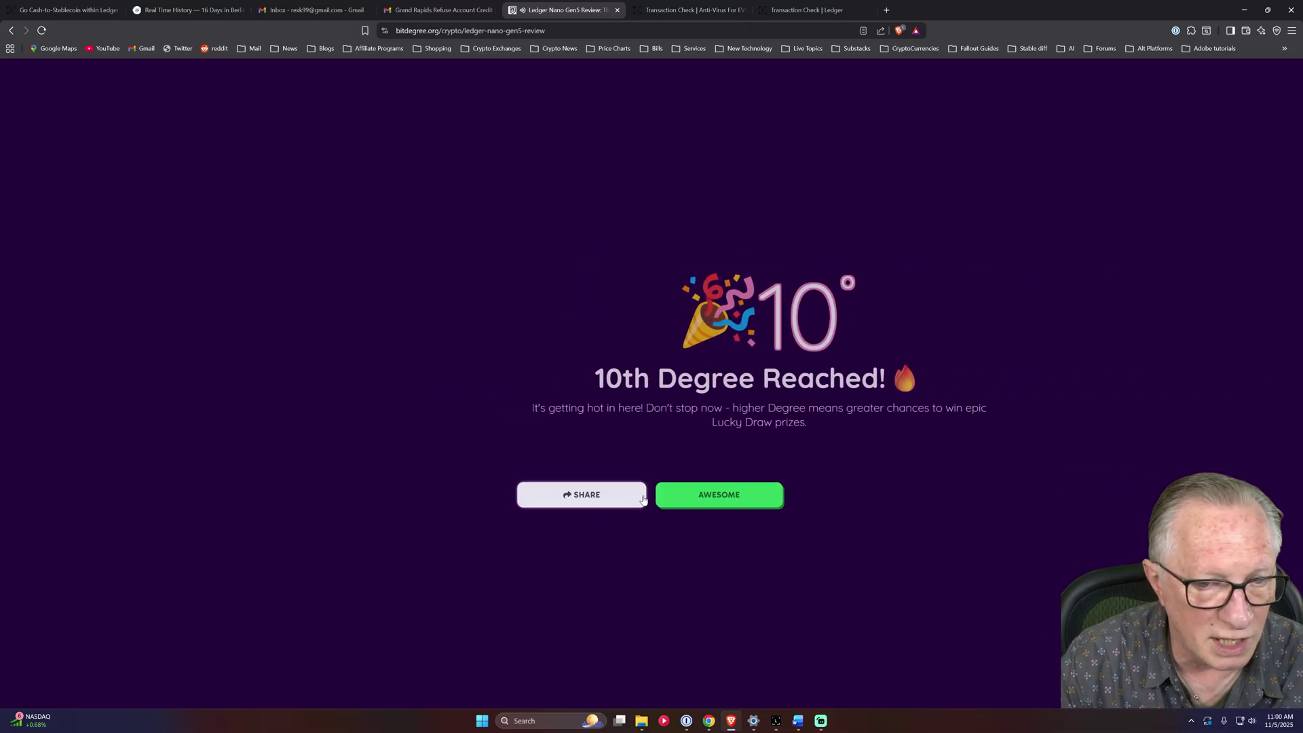
pyautogui.click(719, 498)
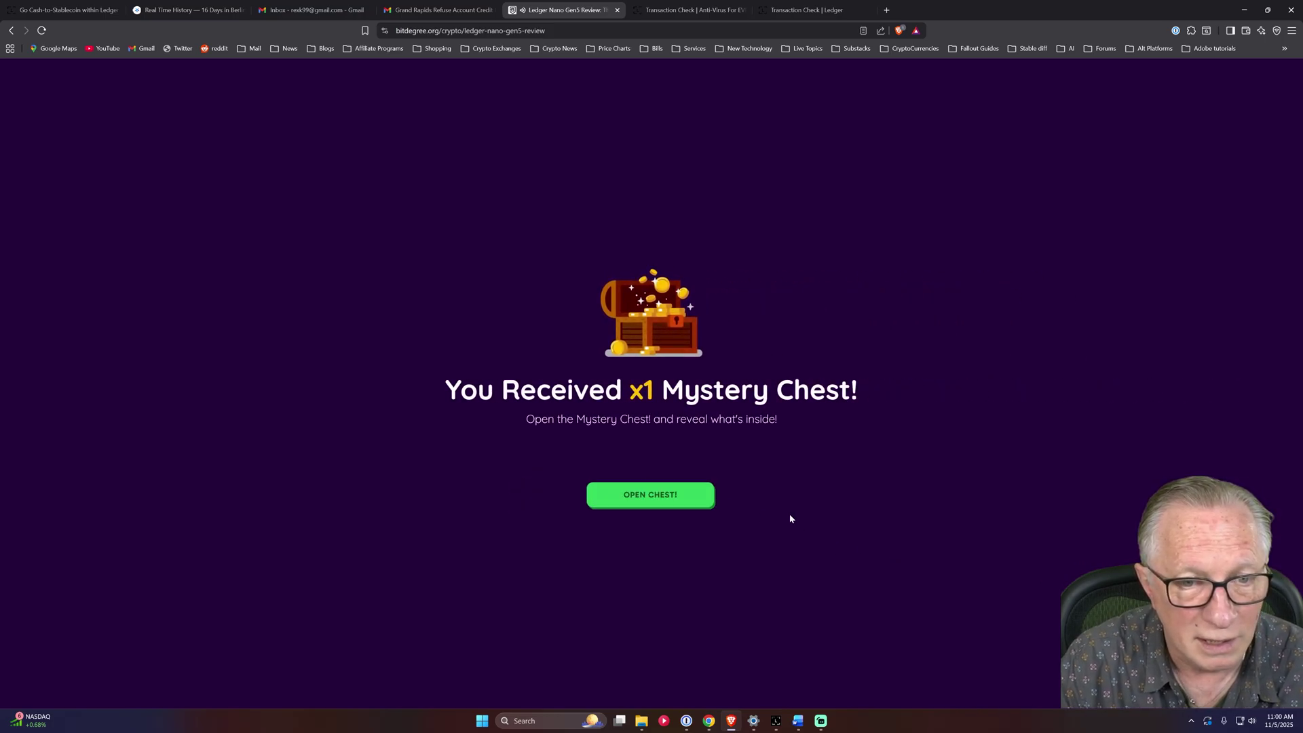
pyautogui.click(670, 498)
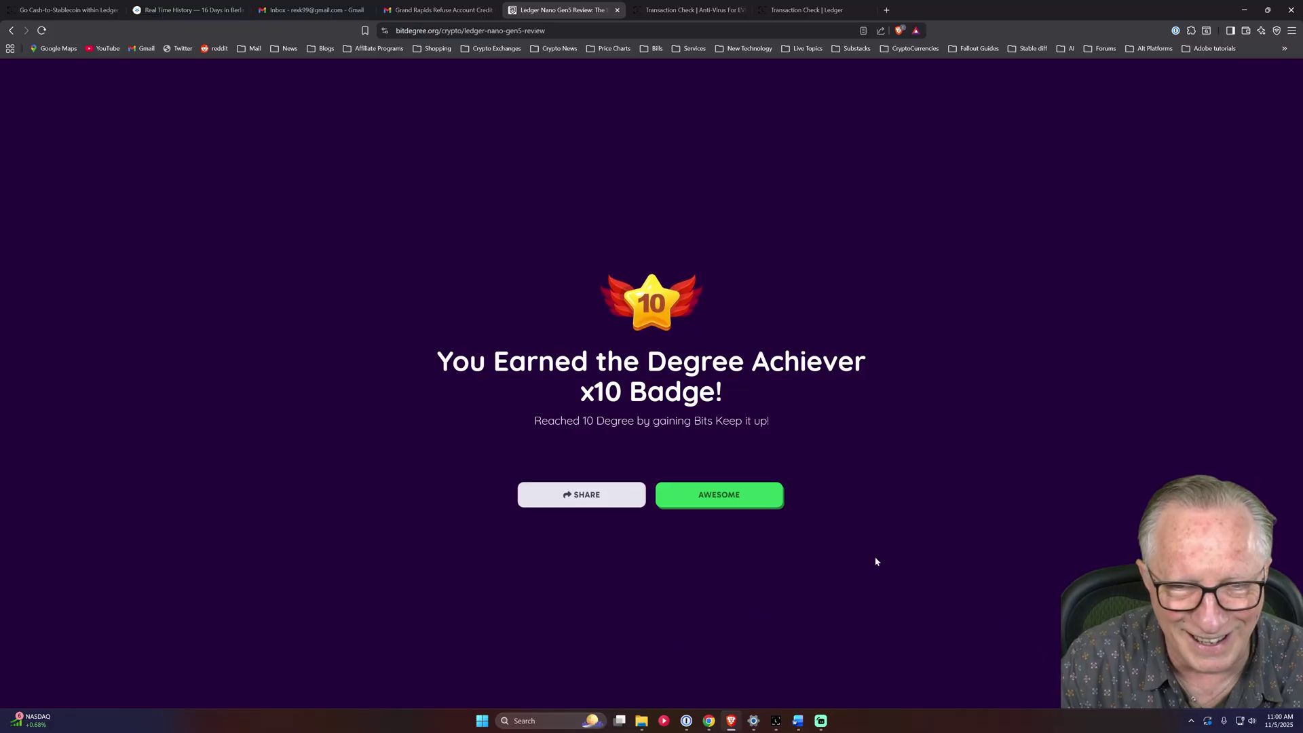
pyautogui.click(739, 506)
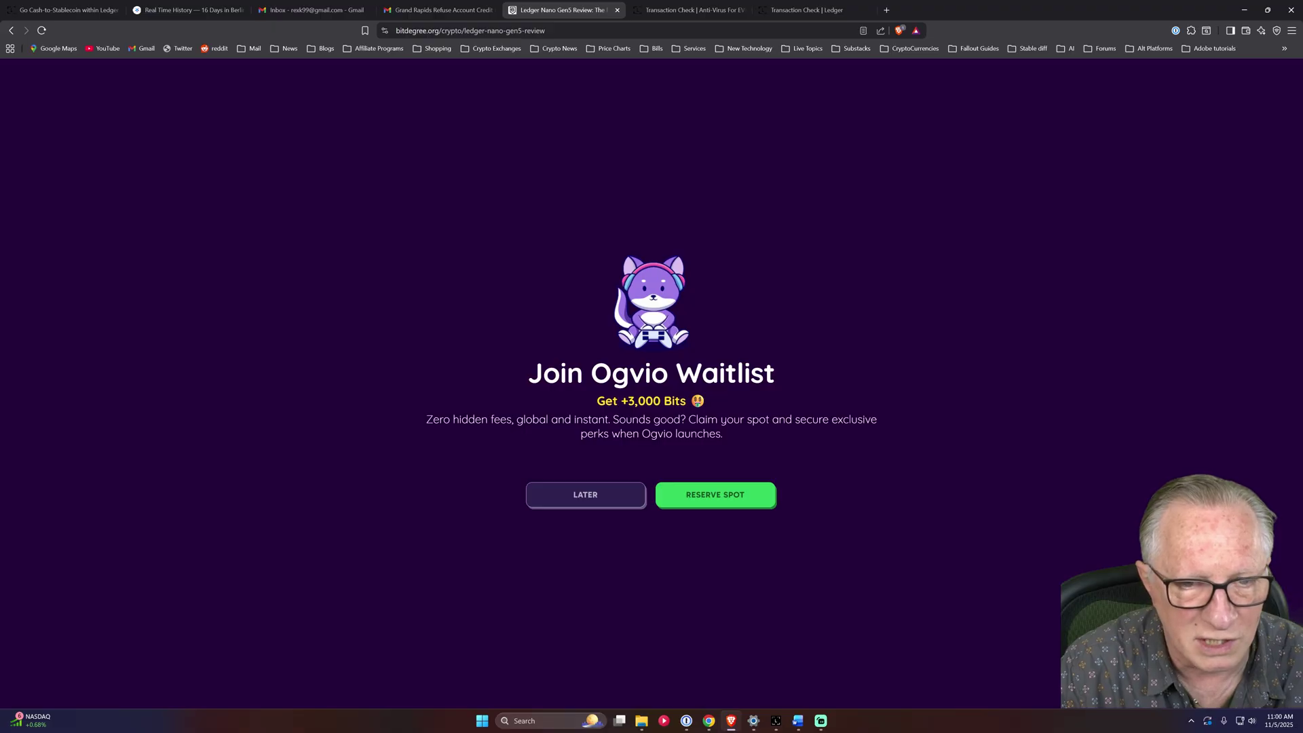
# Step: Copy the word 'Ogvio' from the heading and read the DailyCoin article describing Ogvio
pyautogui.moveTo(591, 372); pyautogui.dragTo(667, 373)
pyautogui.rightClick(657, 376)
pyautogui.click(707, 382)
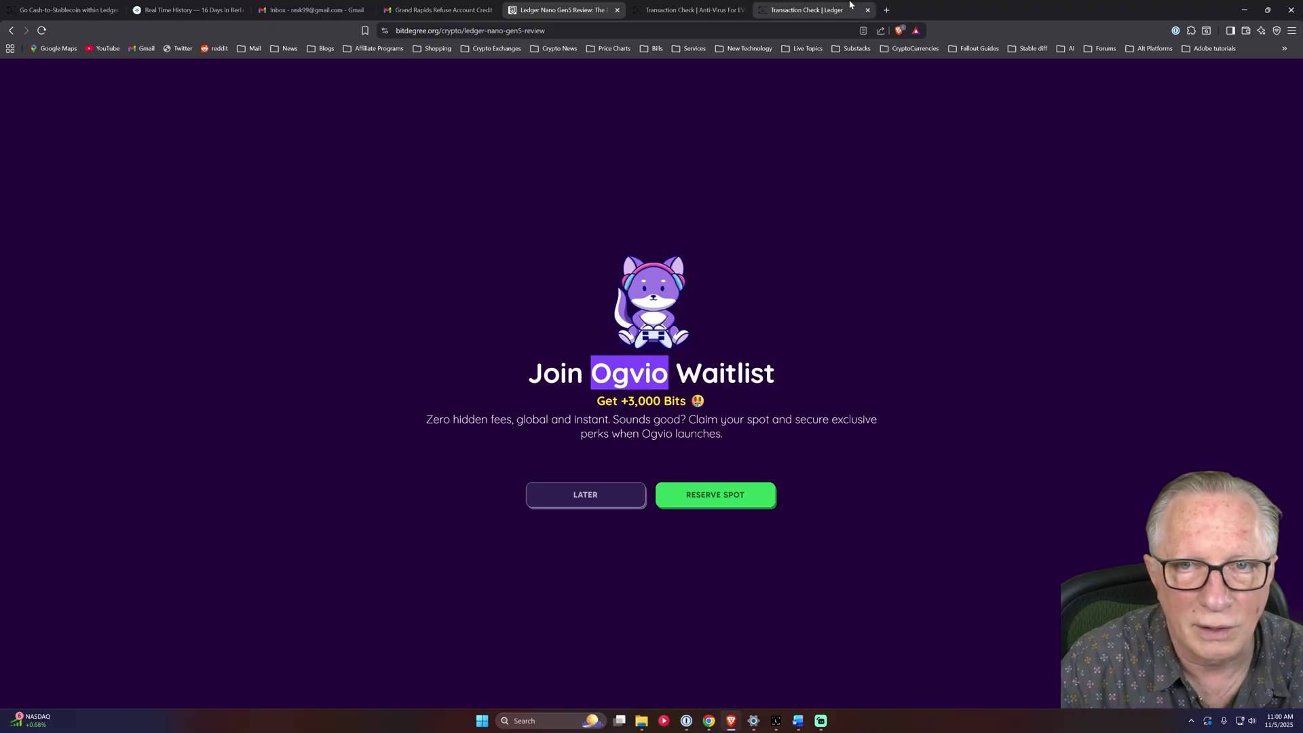
pyautogui.click(888, 11)
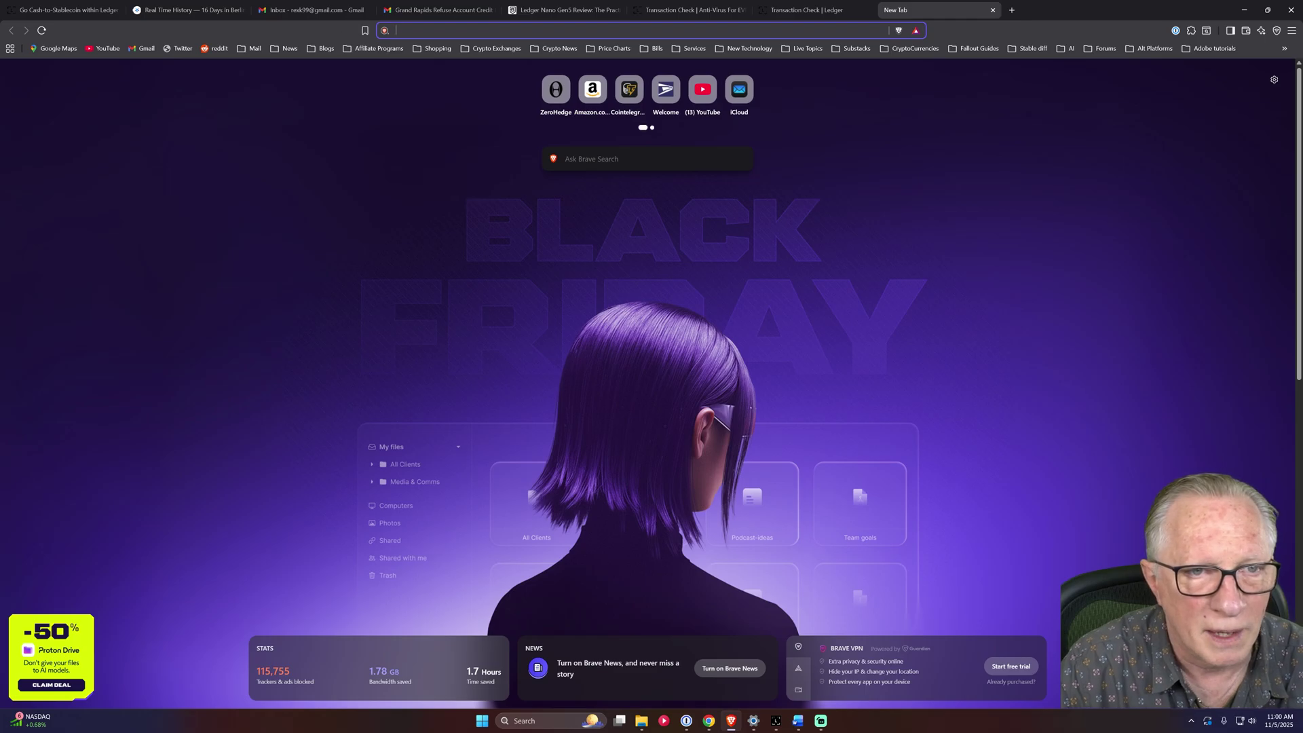
pyautogui.hotkey('alt', 'Left')
pyautogui.moveTo(250, 258); pyautogui.dragTo(532, 257)
pyautogui.scroll(-2, 184, 388)
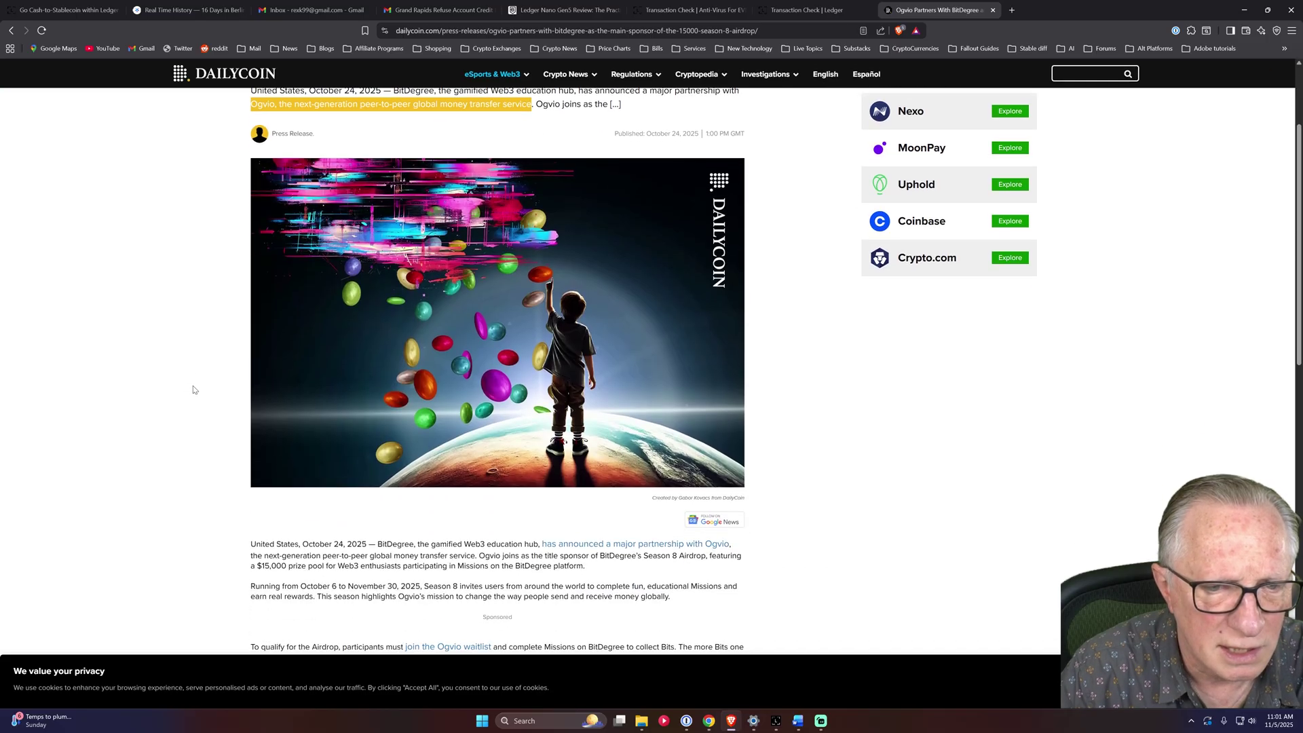
pyautogui.scroll(-1, 202, 381)
pyautogui.scroll(-1, 202, 380)
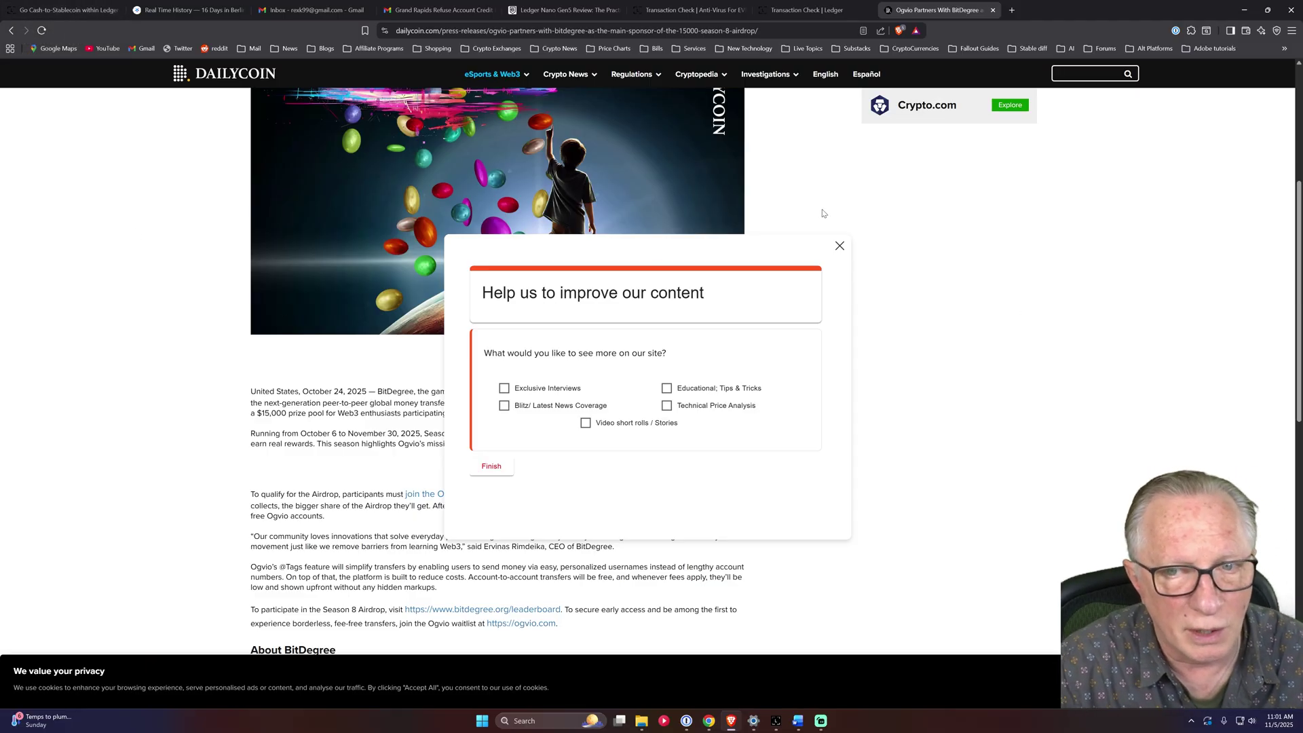
# Step: Dismiss the content survey and return to the BitDegree Ledger Nano Gen5 review with the waitlist mission
pyautogui.click(840, 247)
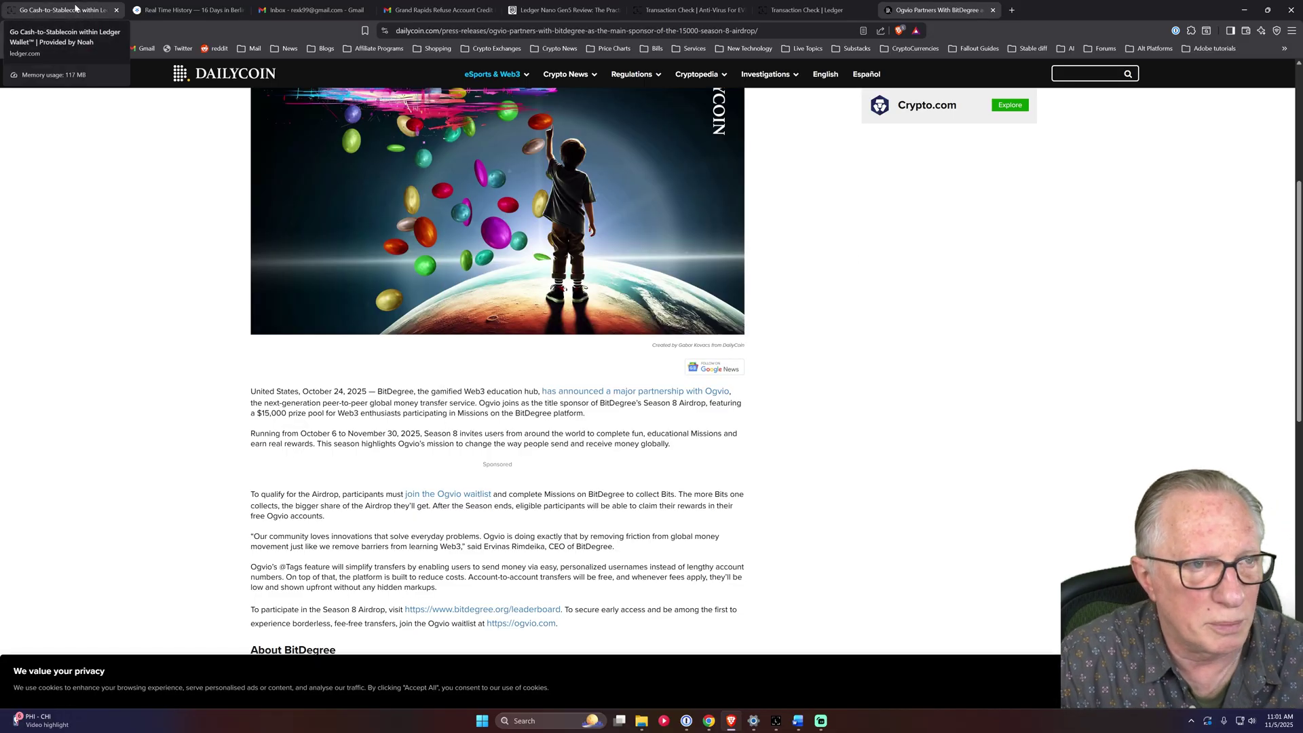
pyautogui.click(75, 8)
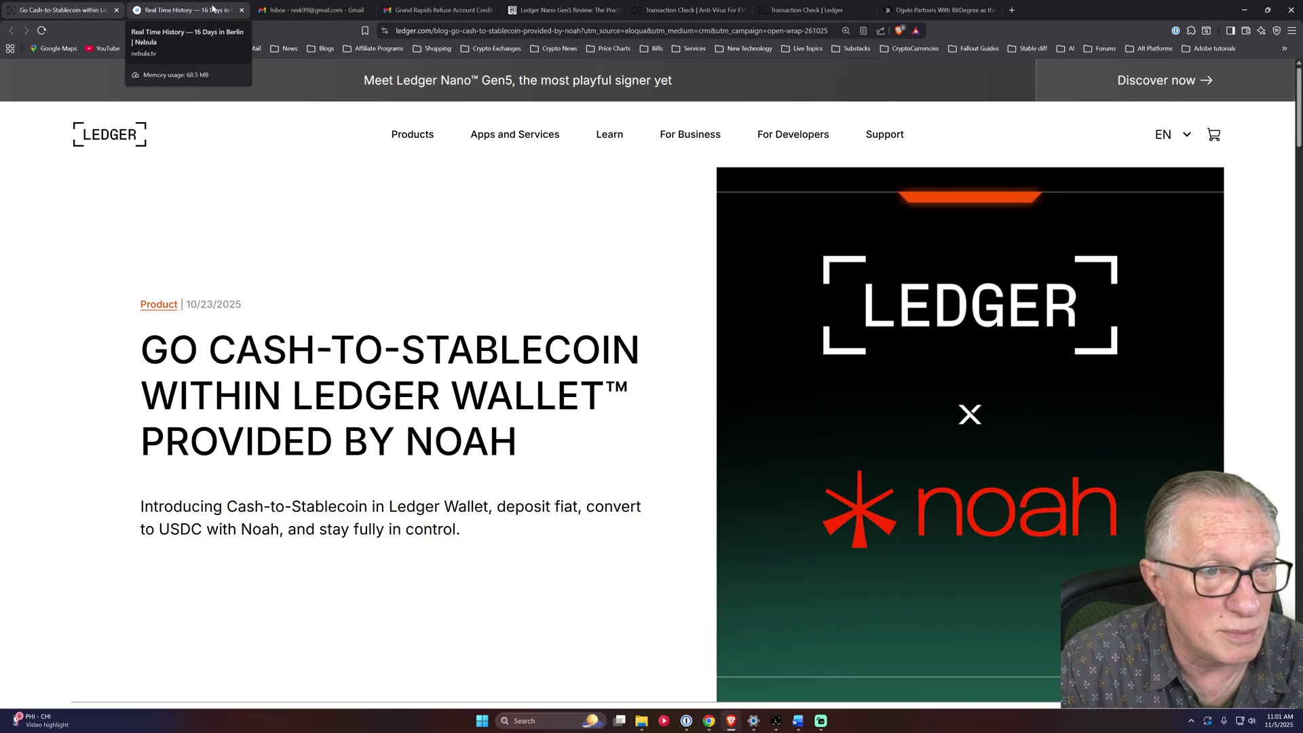
pyautogui.click(568, 12)
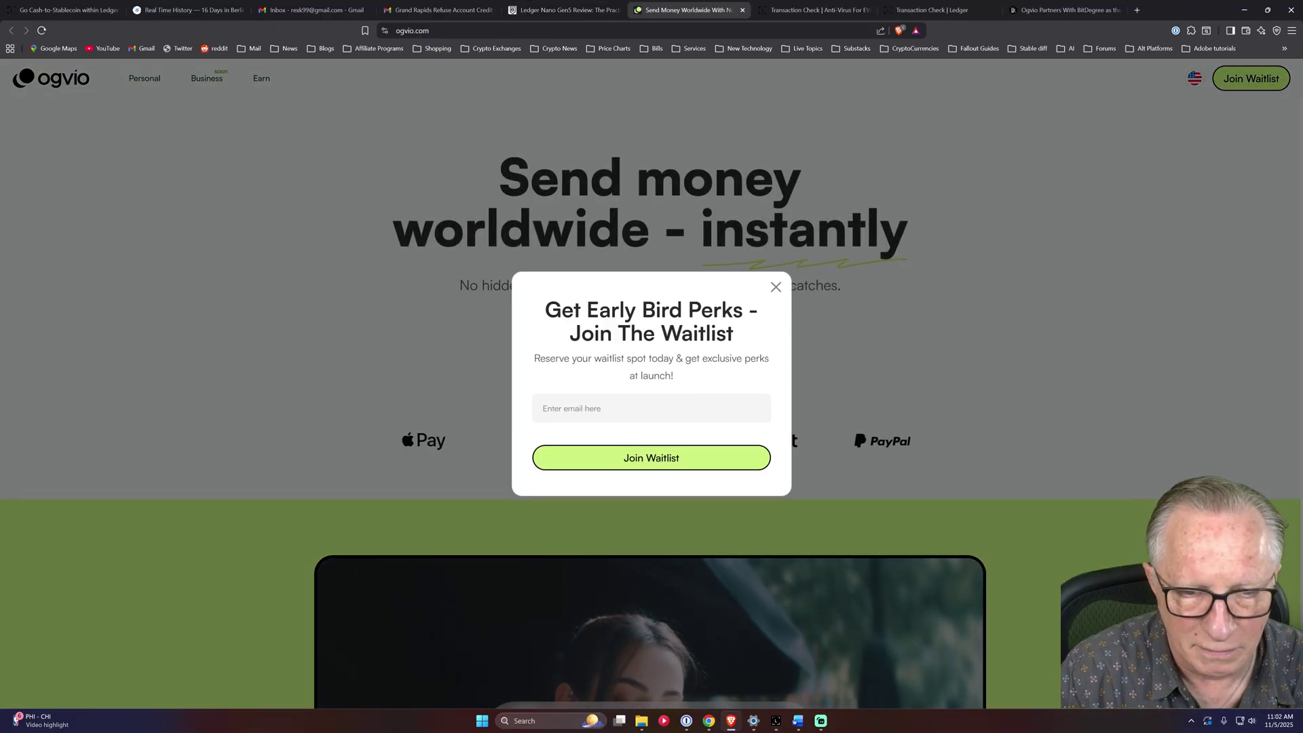
# Step: Dismiss the Ogvio popup and claim the +3,000 Bits Ogvio waitlist reward in BitDegree
pyautogui.click(242, 110)
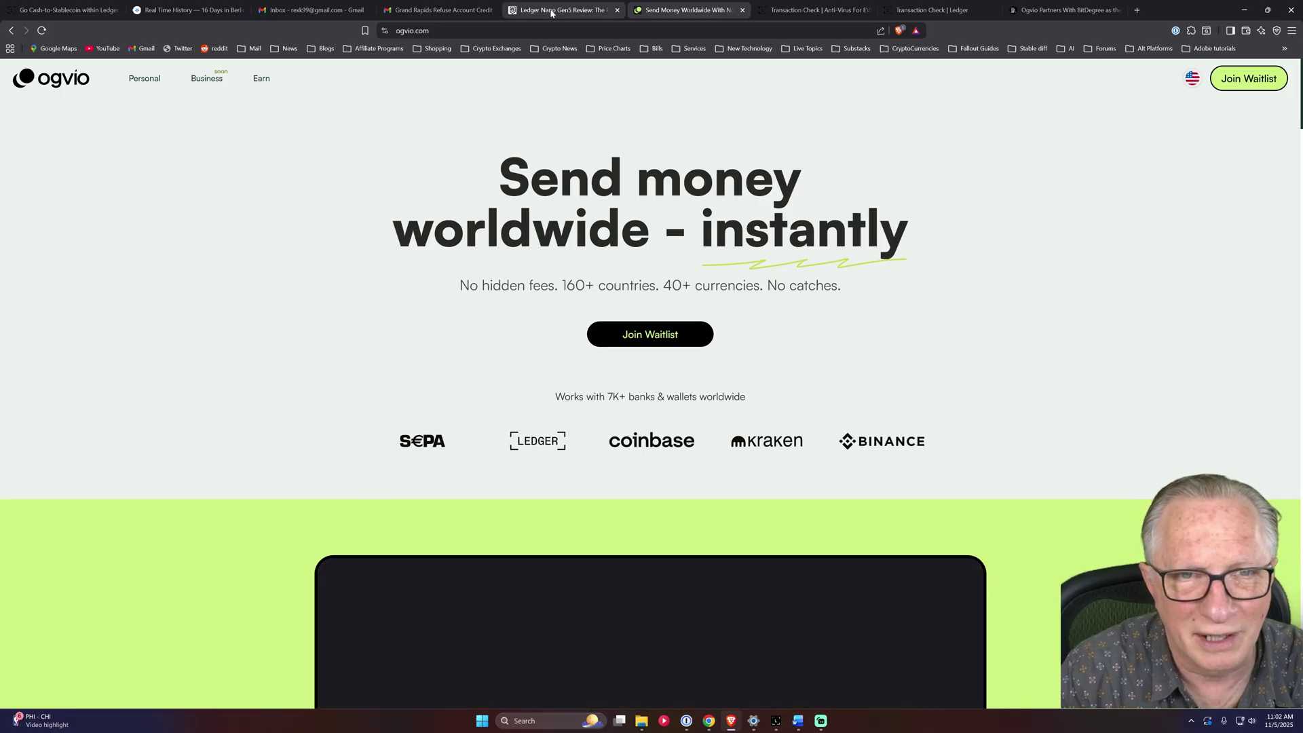
pyautogui.click(578, 9)
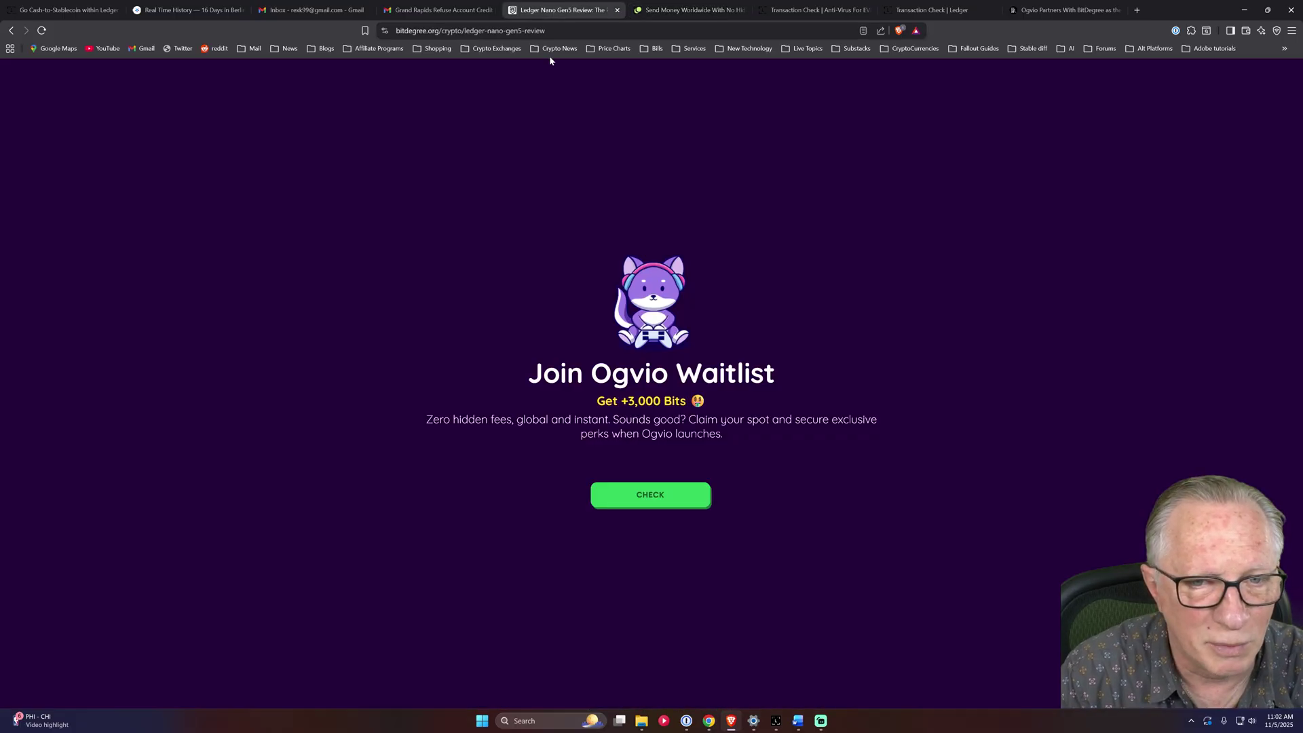
pyautogui.click(659, 503)
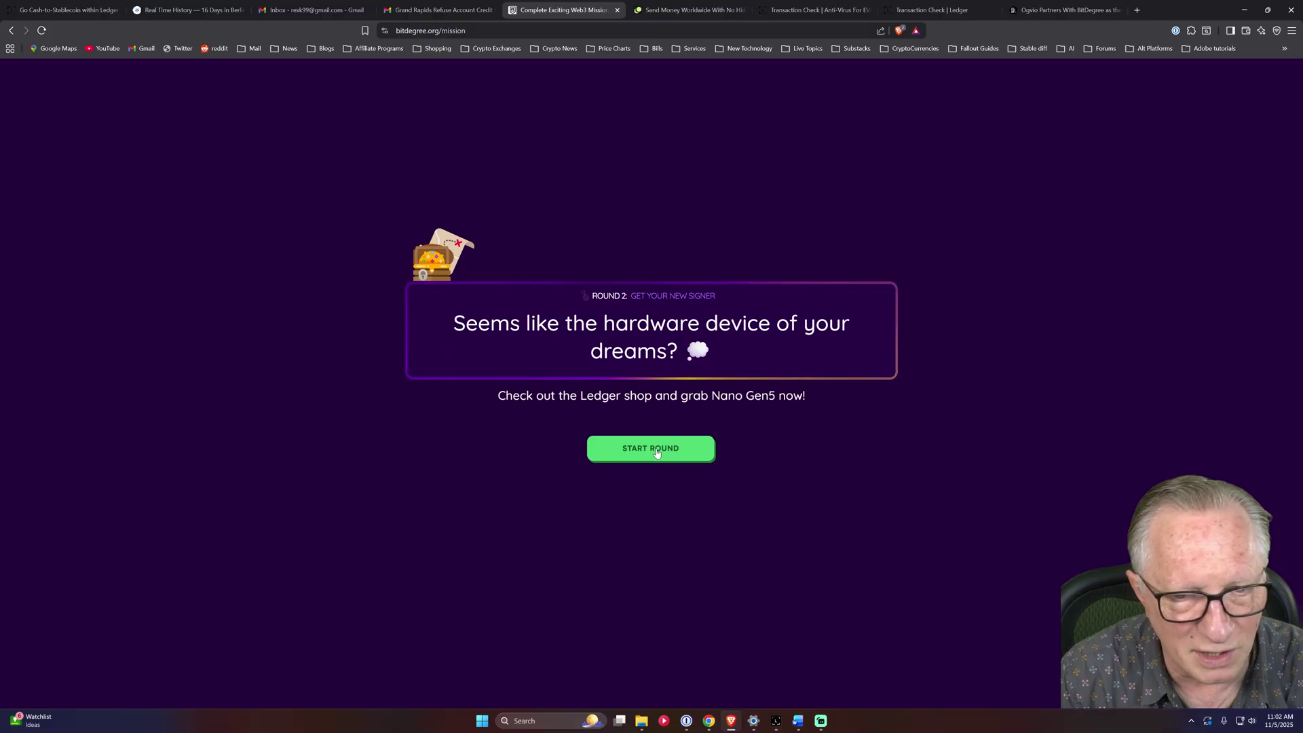
# Step: Start Round 2, visit shop.ledger.com for the Nano Gen5, then open YouTube in a new tab
pyautogui.click(659, 449)
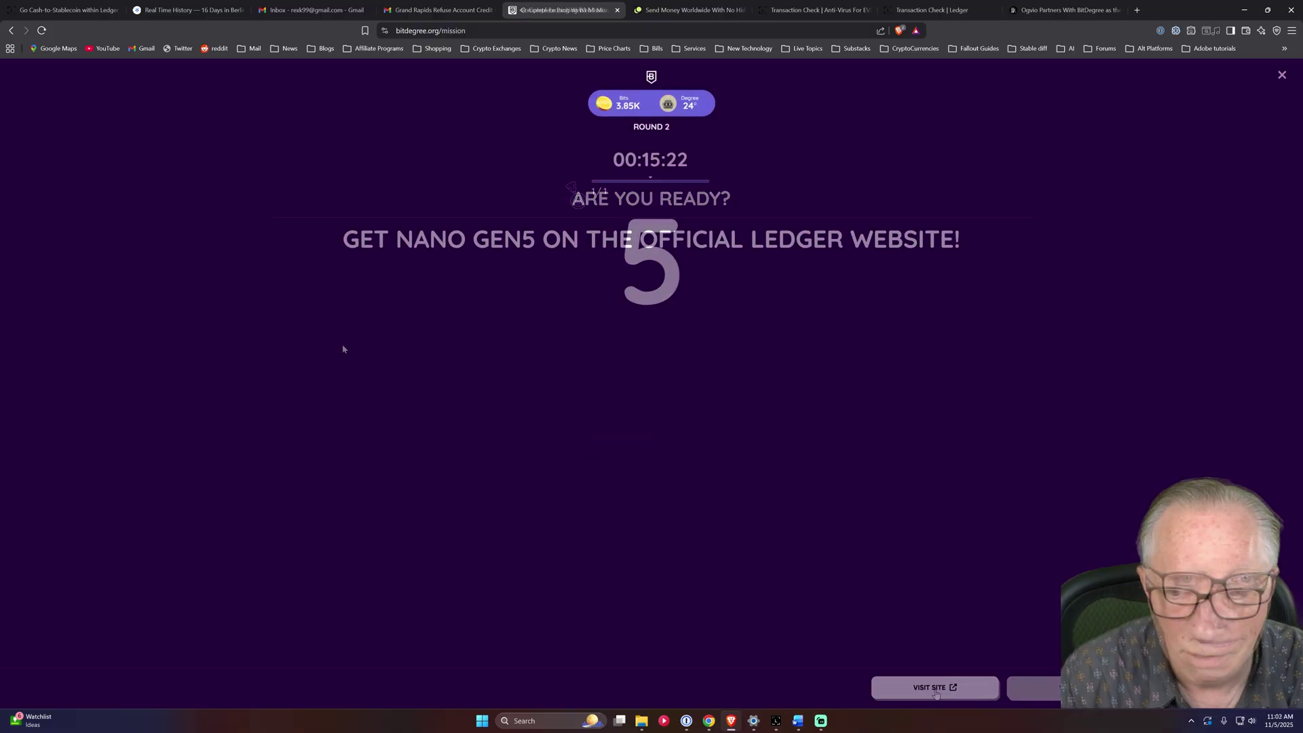
pyautogui.click(931, 687)
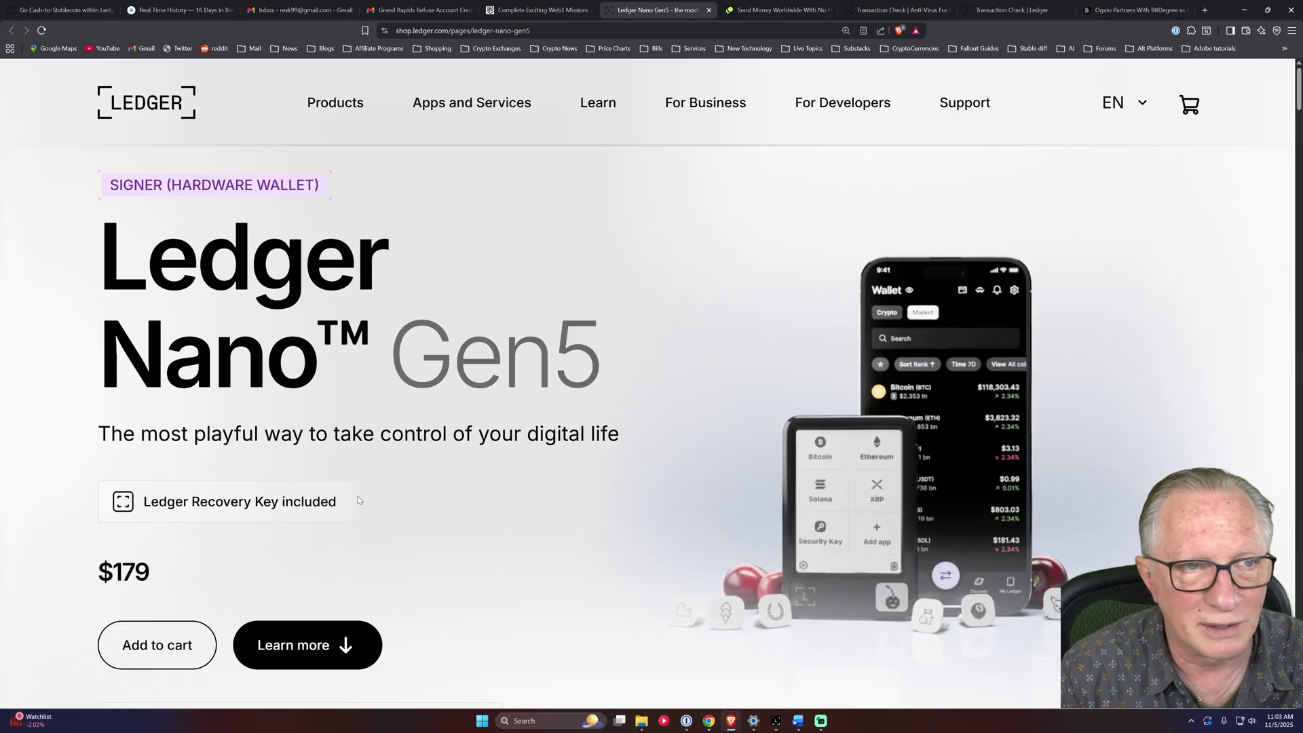
pyautogui.click(1207, 10)
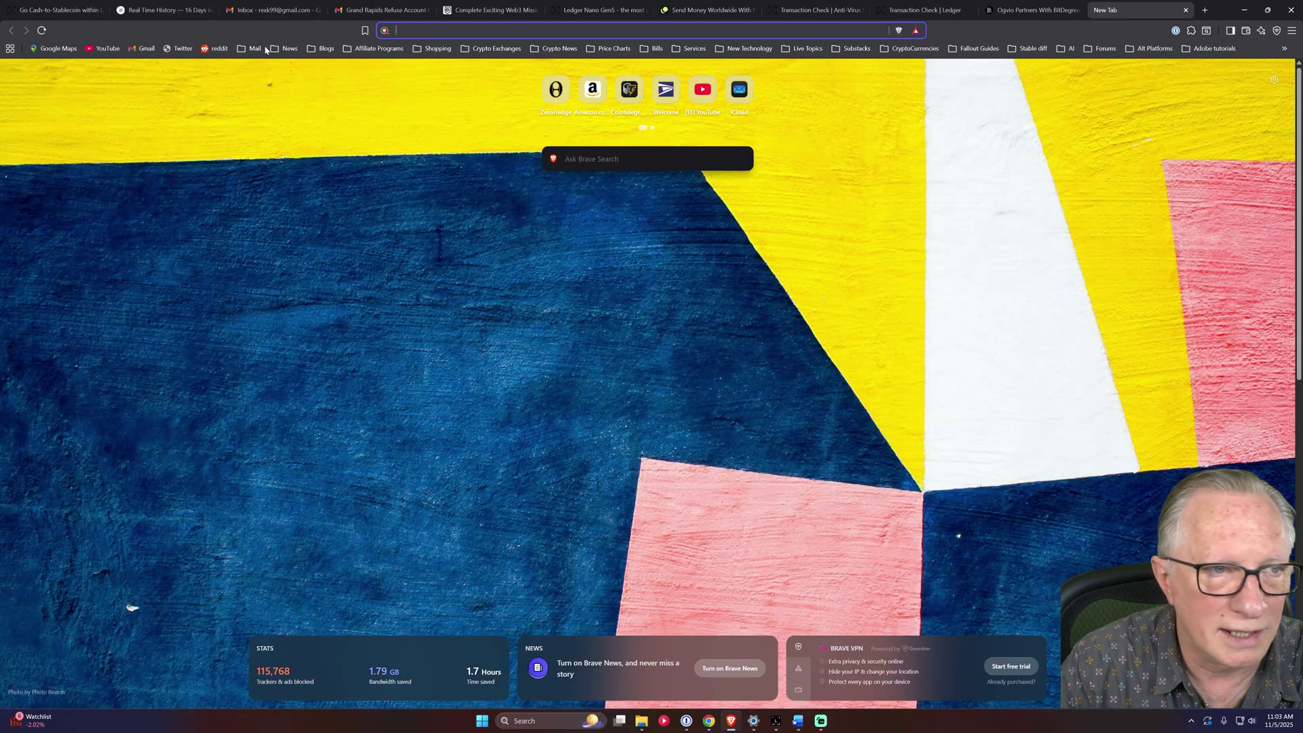
pyautogui.click(105, 47)
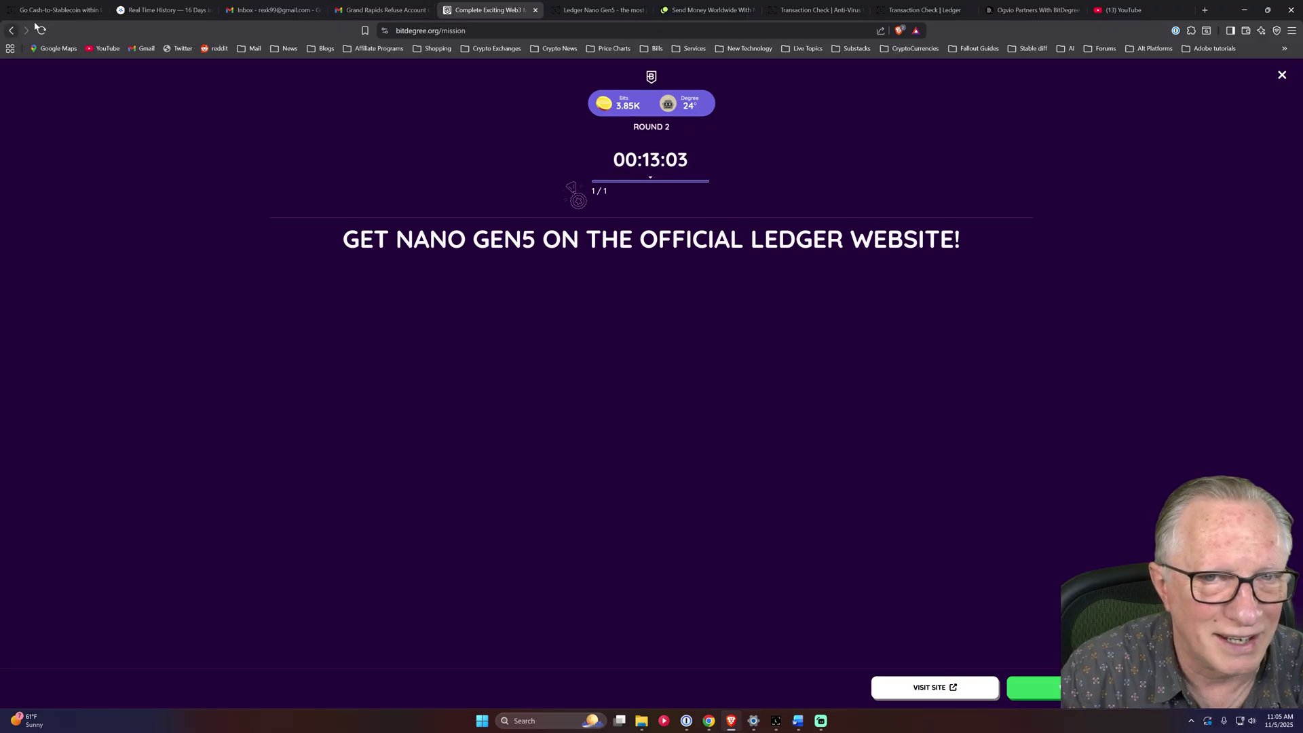
# Step: From Missions, play An In-Depth Look at Web3 & DeFi's What is Web3? round for 750 Bits
pyautogui.click(10, 29)
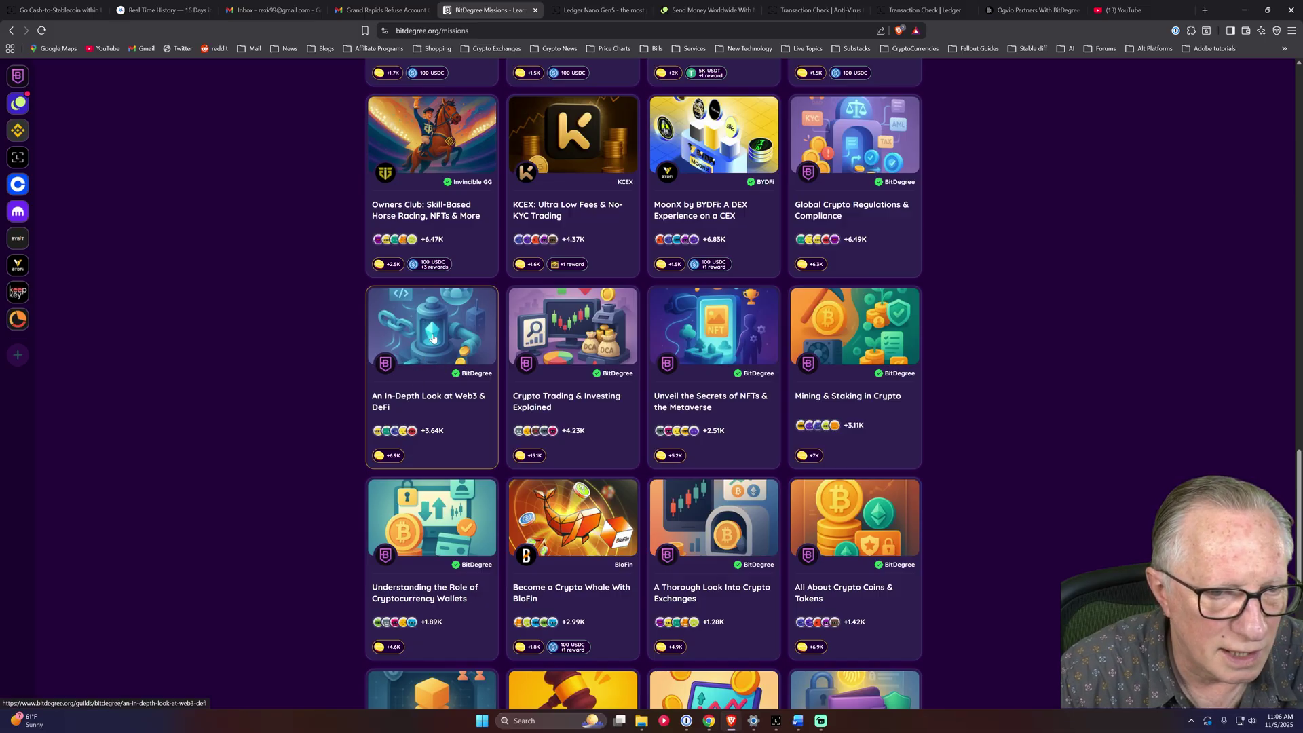
pyautogui.click(438, 344)
pyautogui.scroll(-2, 224, 437)
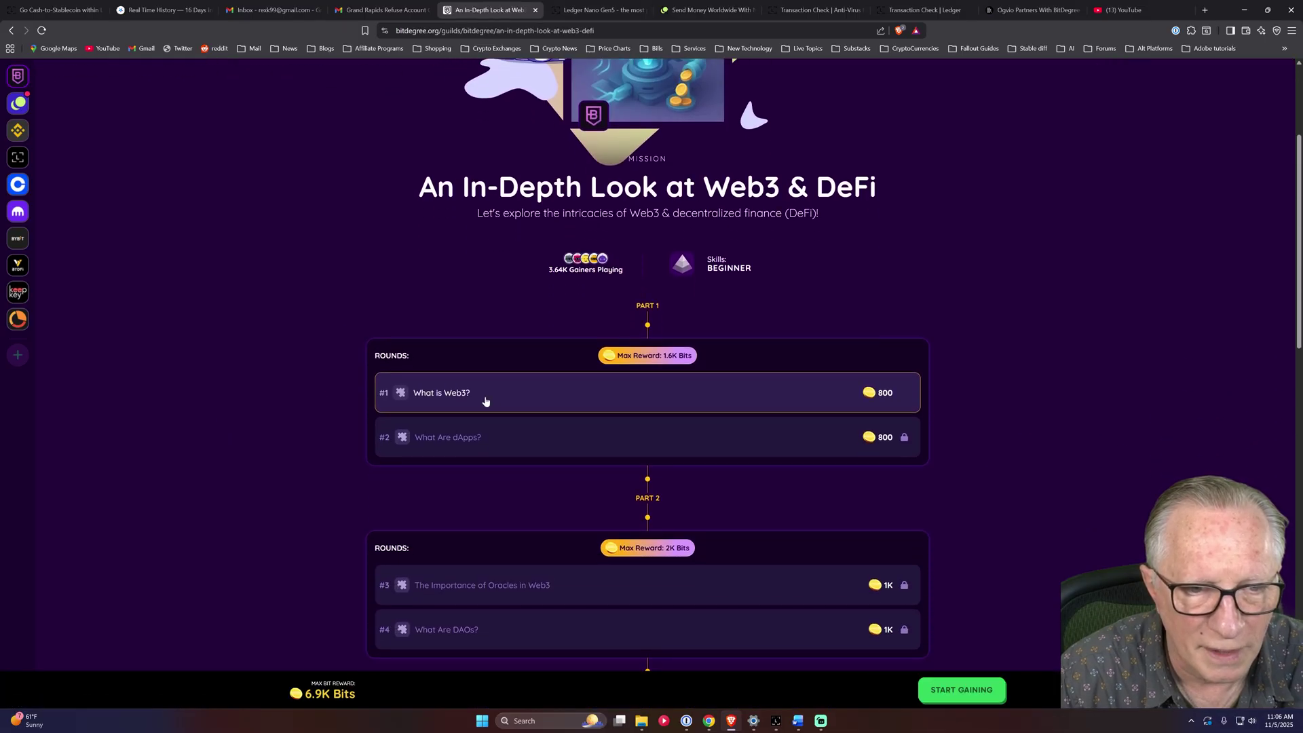
pyautogui.click(526, 396)
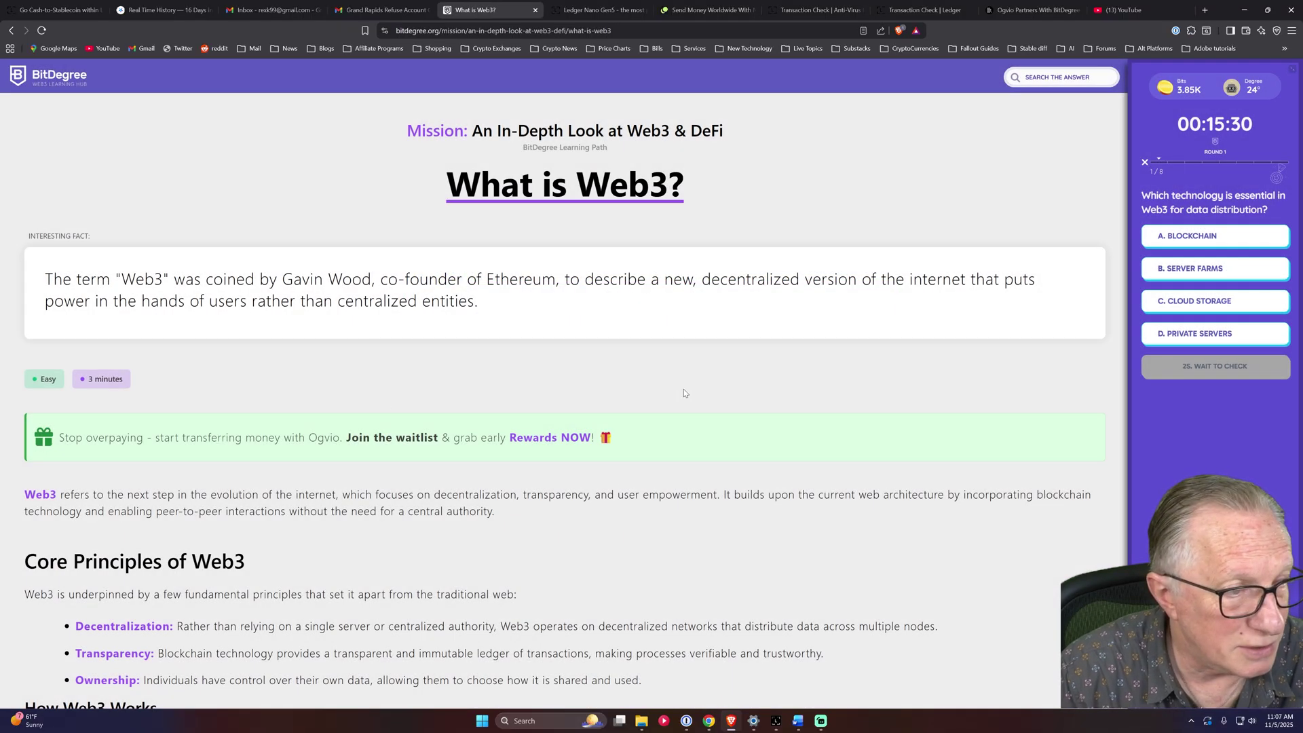
pyautogui.scroll(-3, 688, 388)
pyautogui.scroll(-1, 700, 386)
pyautogui.scroll(-2, 700, 387)
pyautogui.scroll(-1, 700, 390)
pyautogui.scroll(1, 701, 390)
pyautogui.scroll(2, 702, 389)
pyautogui.scroll(1, 721, 390)
pyautogui.scroll(1, 723, 391)
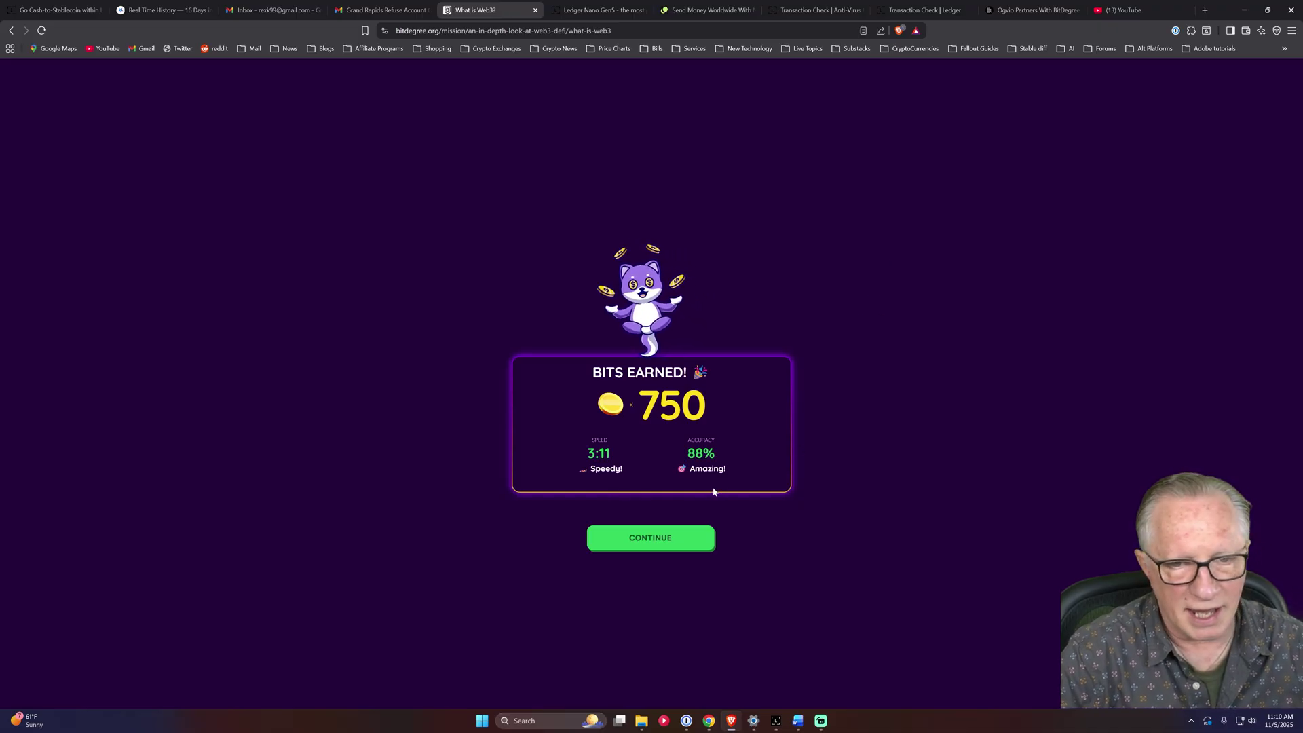
pyautogui.click(656, 546)
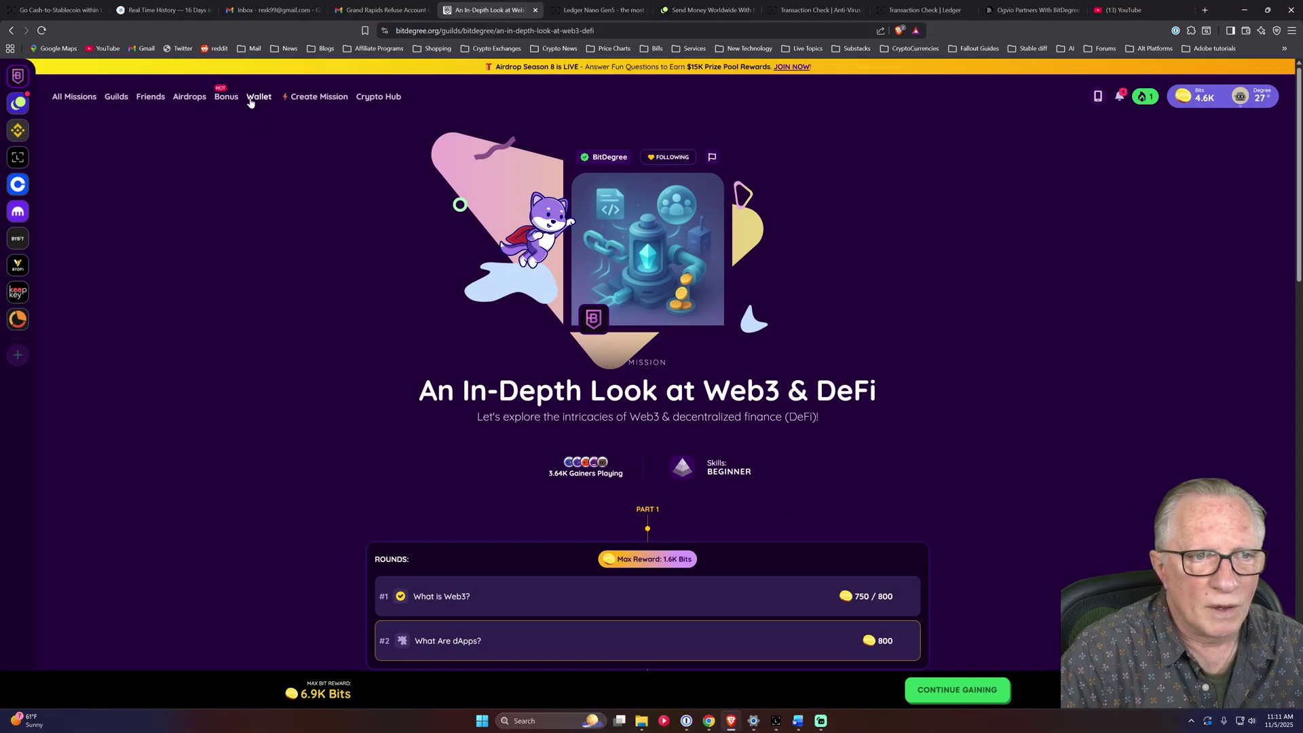
# Step: Look over the Season 8 airdrop leaderboard, then go to the Wallet page
pyautogui.click(185, 98)
pyautogui.scroll(-2, 572, 462)
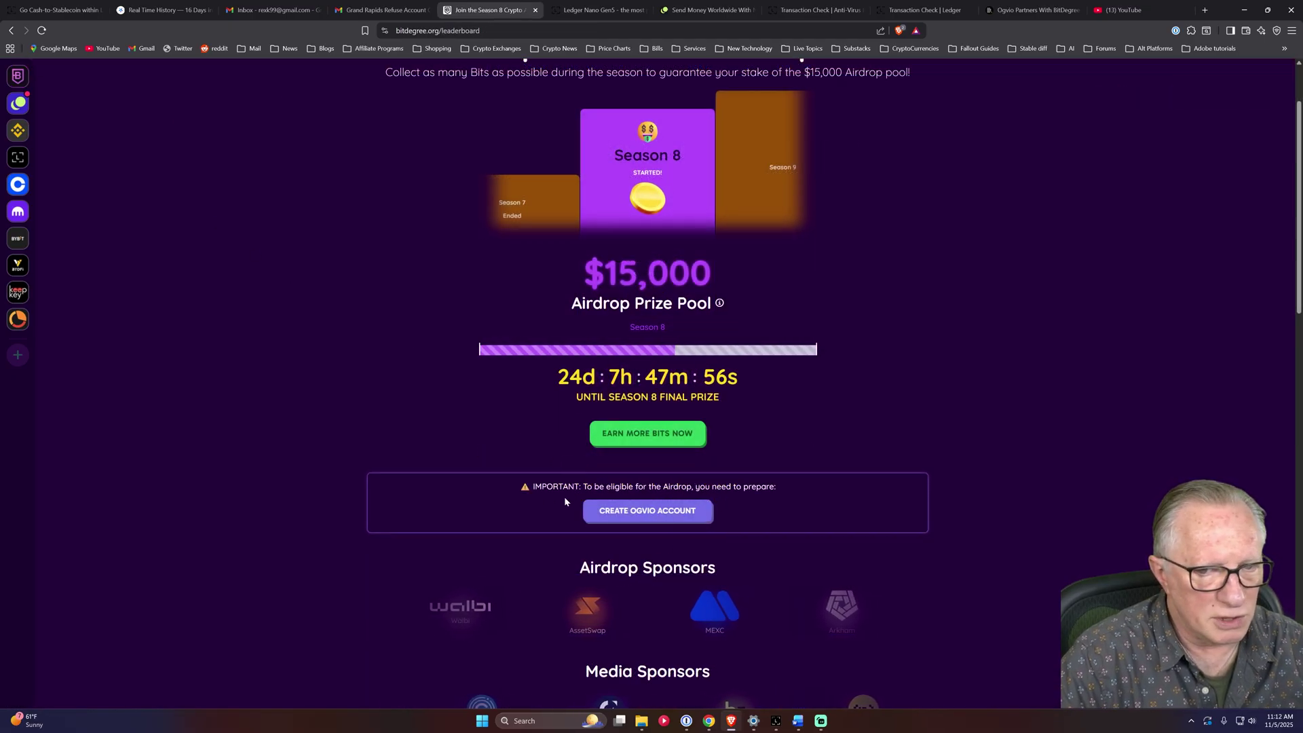
pyautogui.scroll(2, 428, 453)
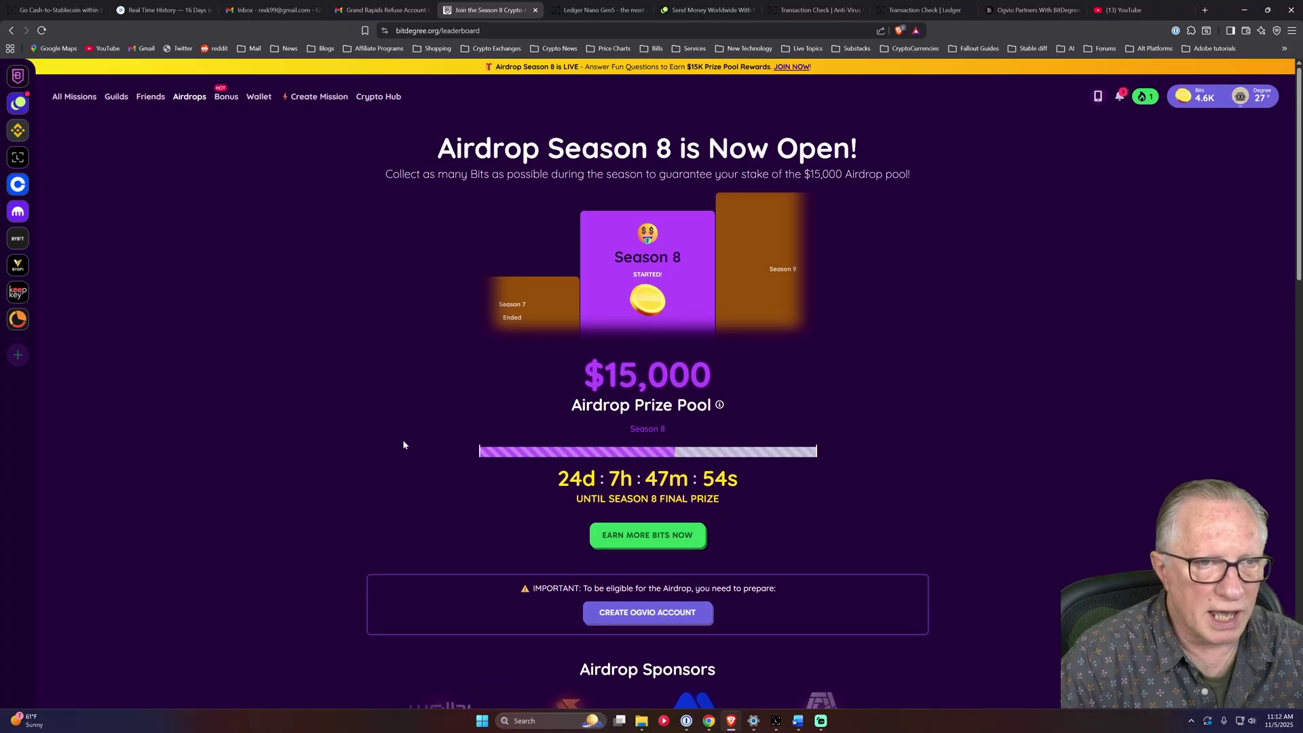
pyautogui.click(259, 96)
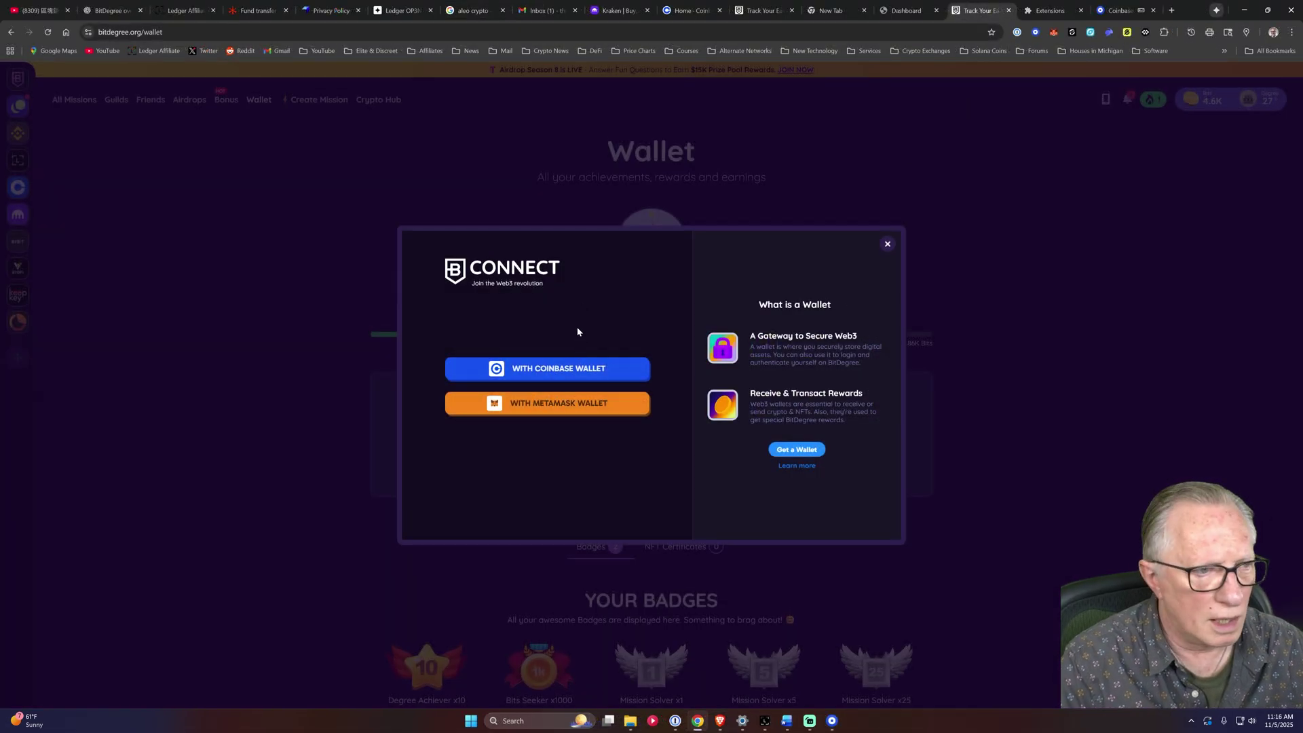
# Step: Connect the Coinbase wallet to BitDegree and sign the one-time login message
pyautogui.click(572, 370)
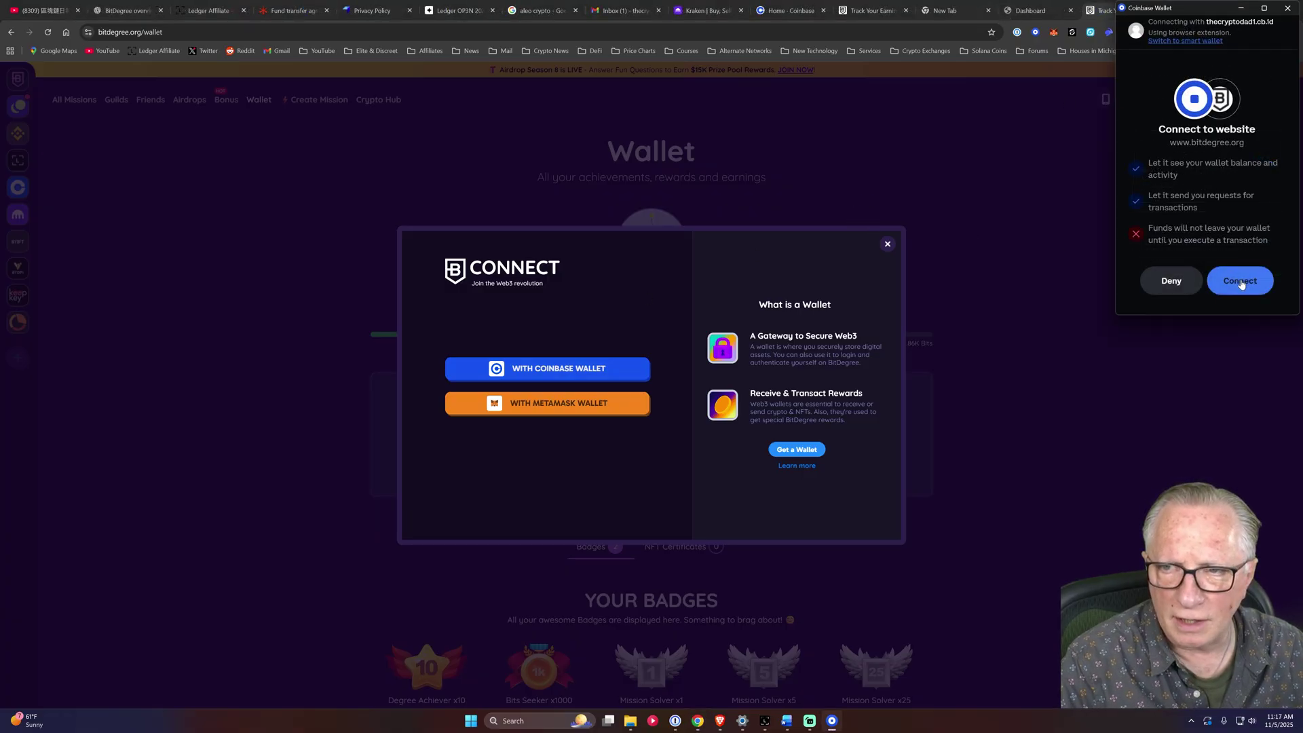
pyautogui.click(1243, 287)
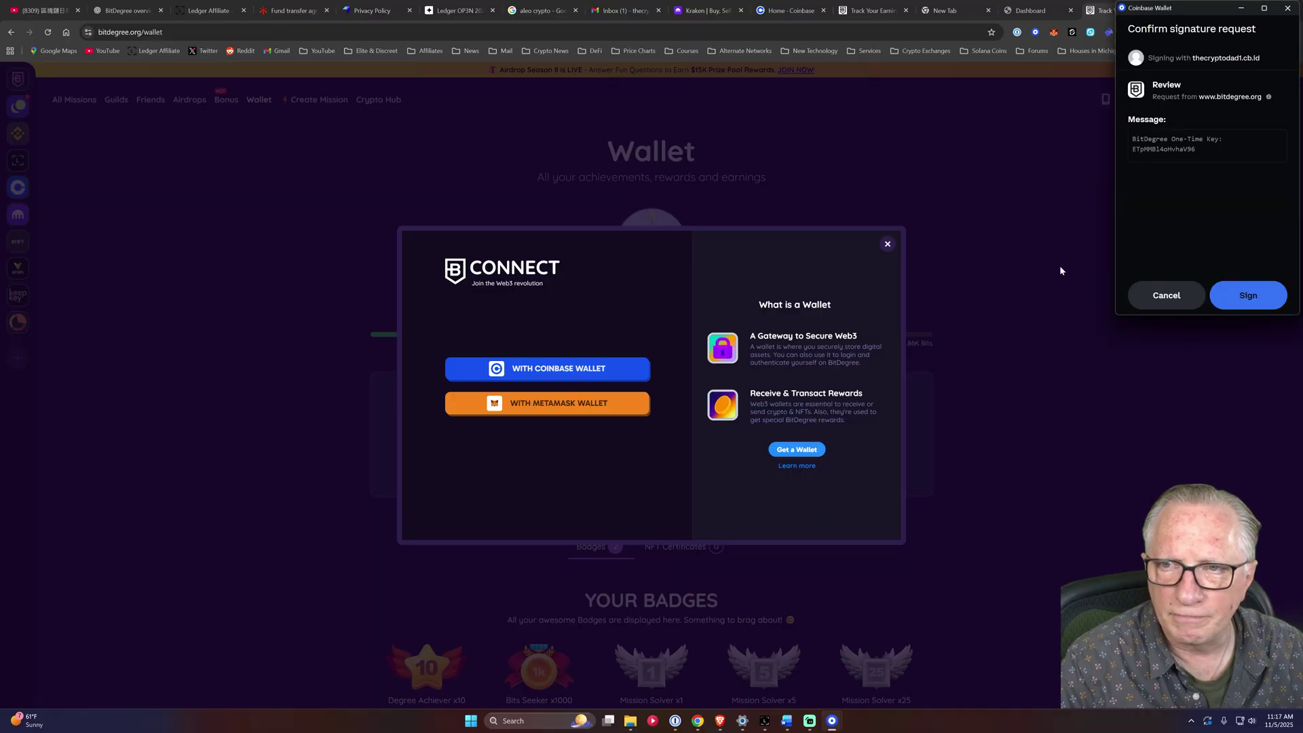
pyautogui.click(1248, 295)
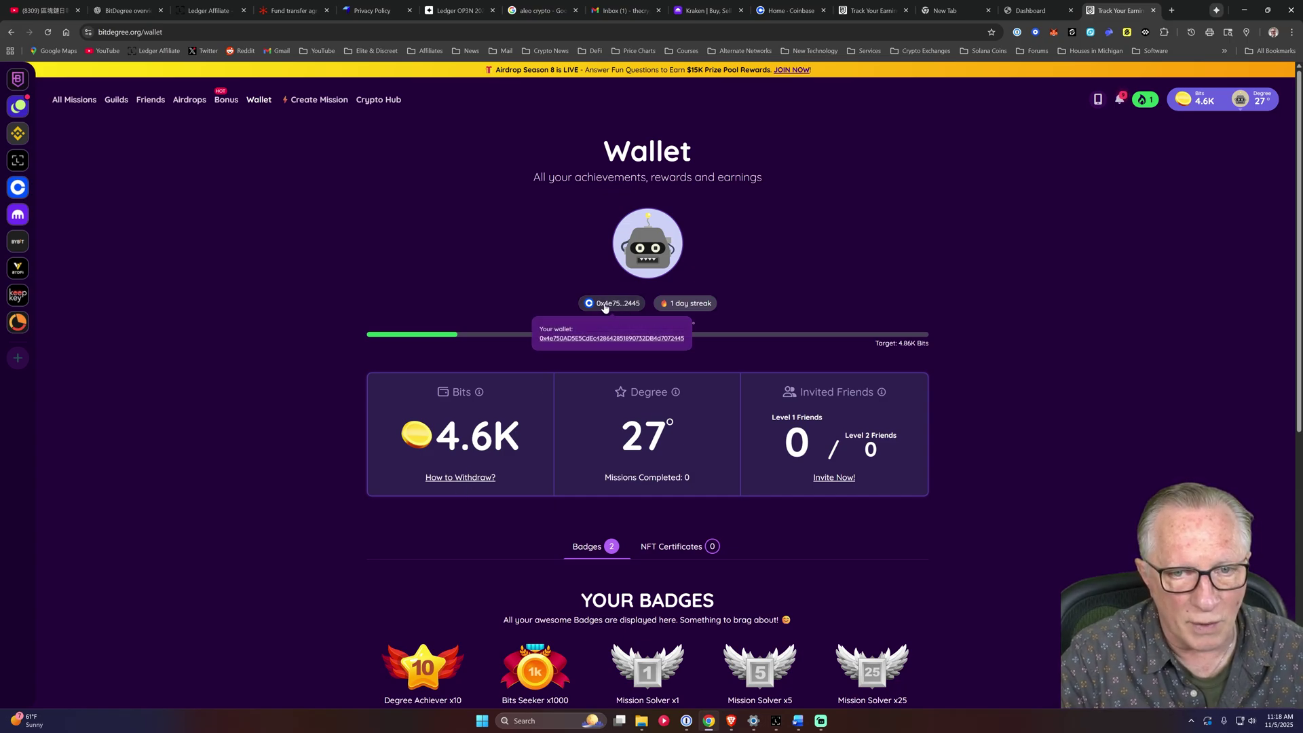
# Step: Open Airdrop Details showing the $15,000 Season 8 pool and 10,000-Bit opt-in threshold
pyautogui.click(468, 477)
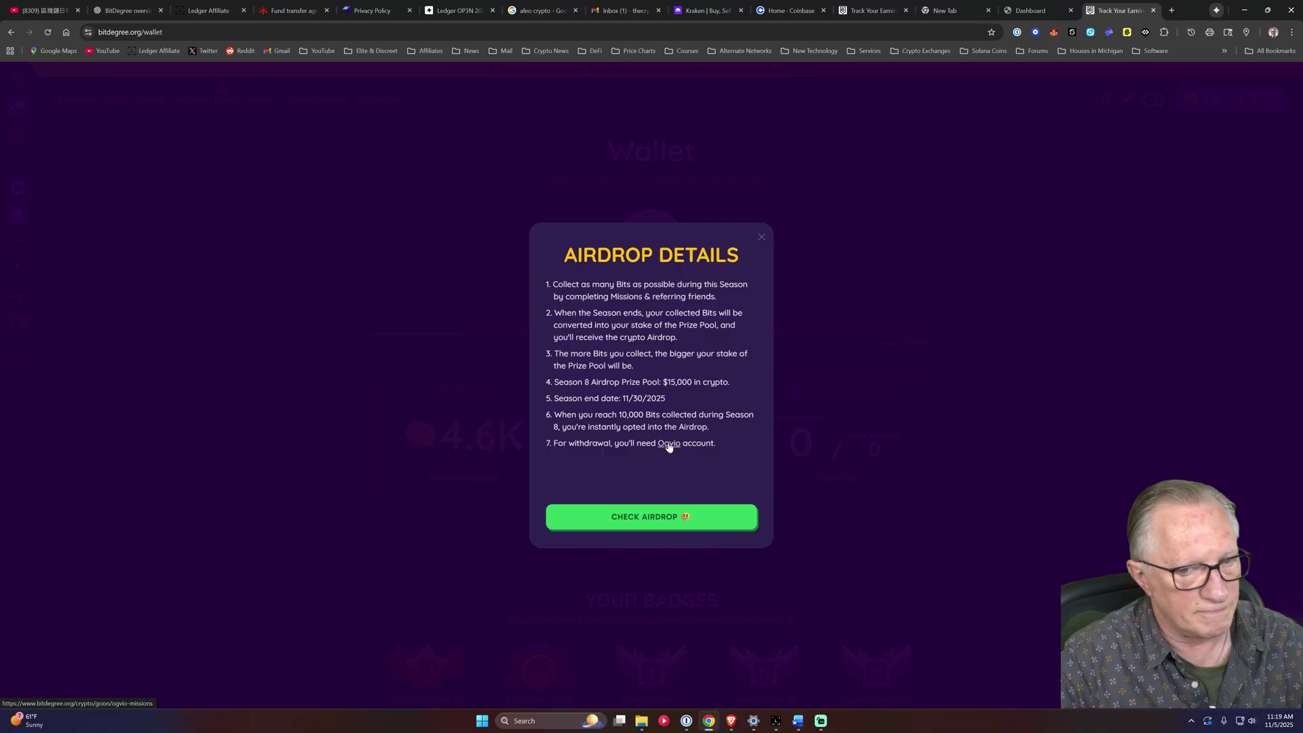
# Step: Open the Season 8 airdrop leaderboard and begin creating an Ogvio account
pyautogui.click(336, 452)
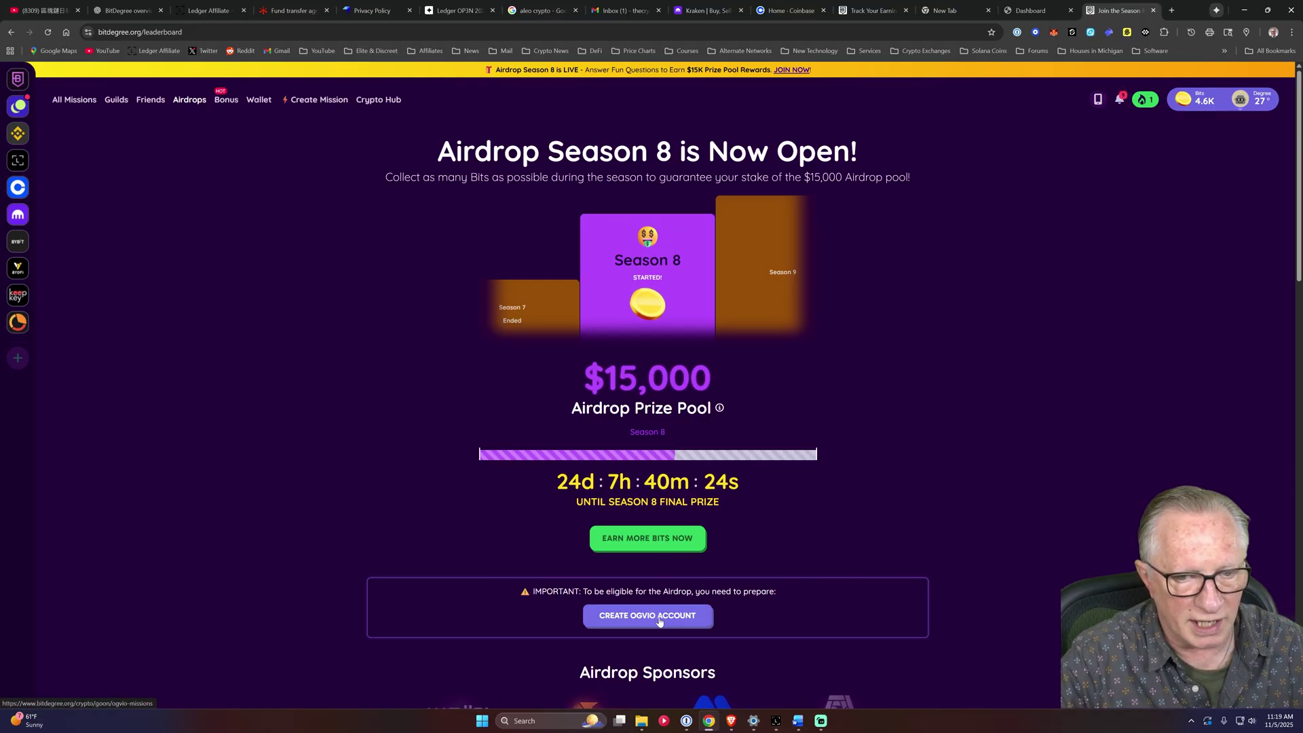
pyautogui.click(662, 617)
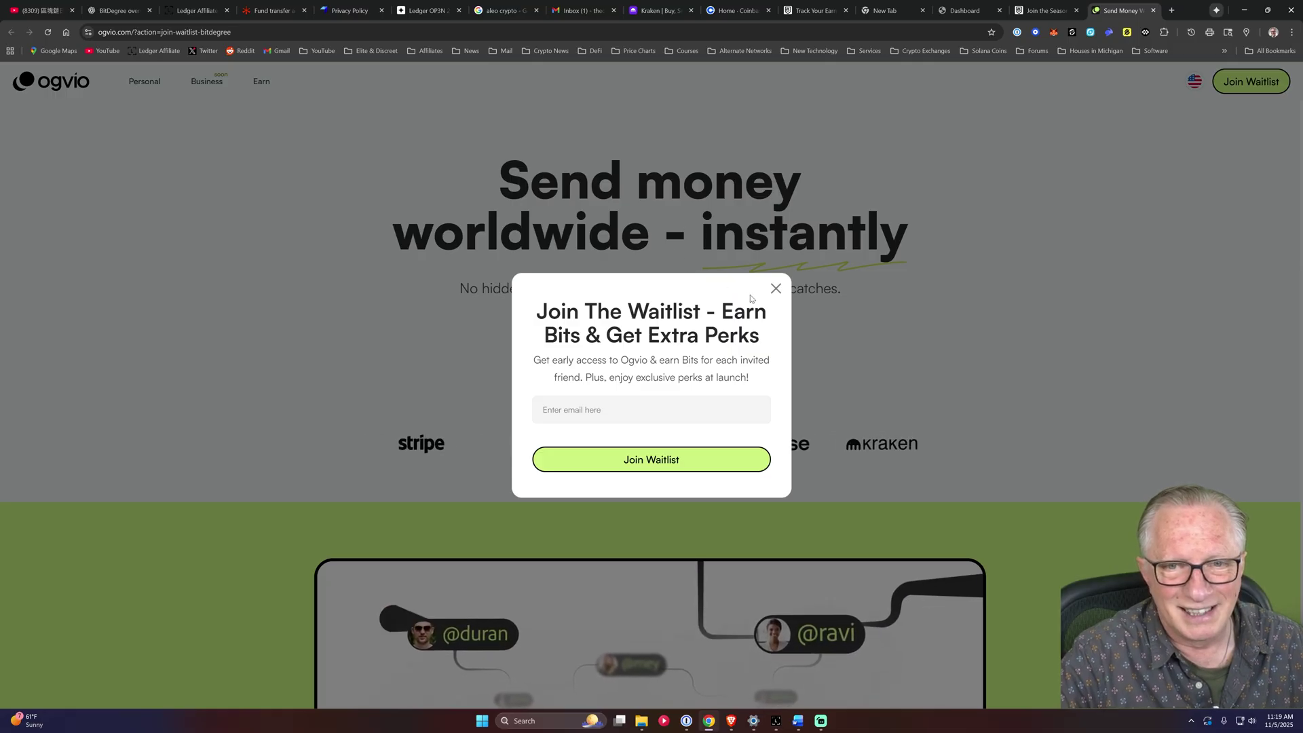
pyautogui.click(777, 288)
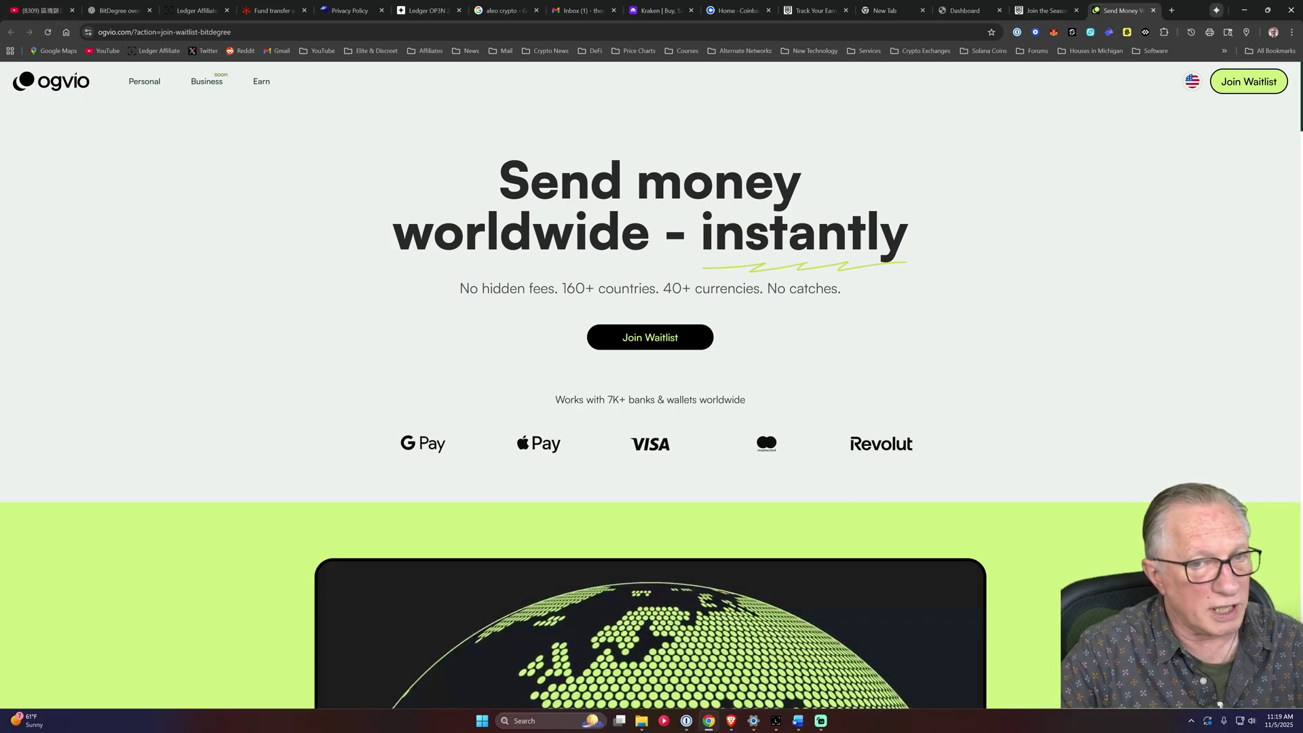
# Step: Switch back to the BitDegree Wallet page tab showing 50 Bits and Degree 2
pyautogui.click(815, 11)
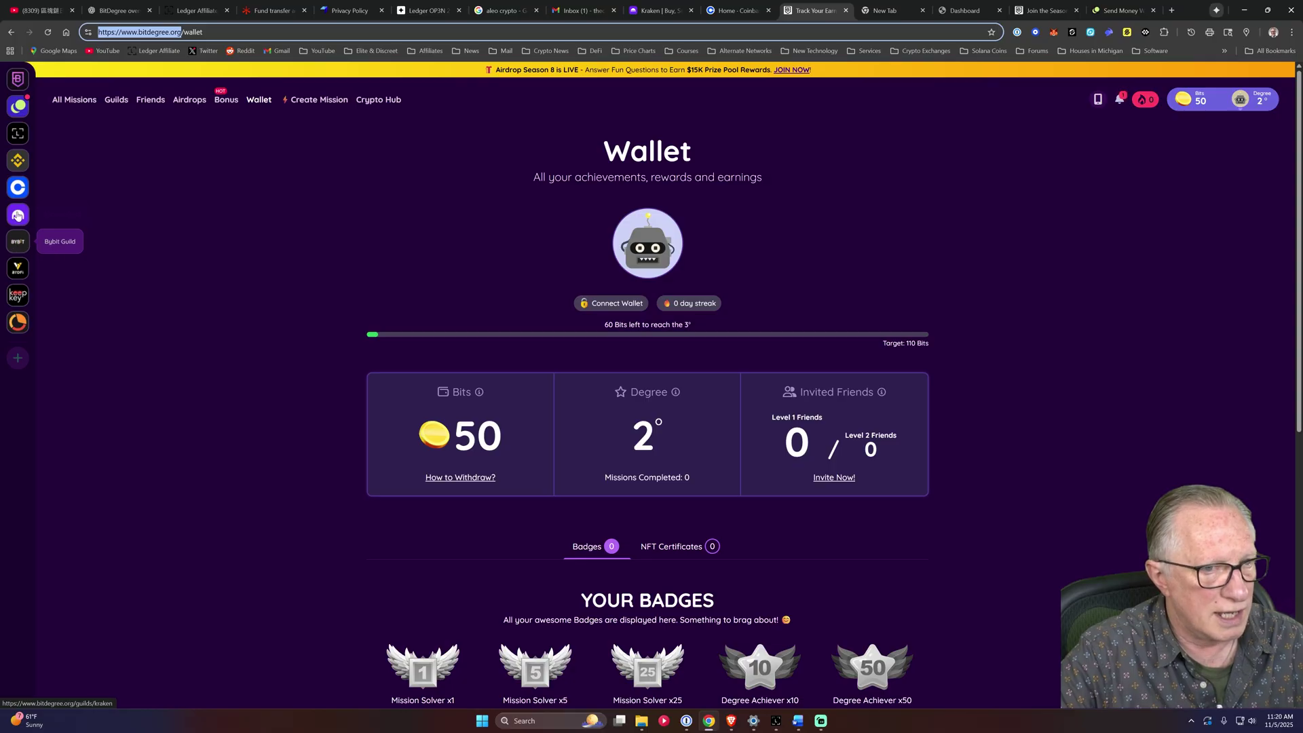
# Step: Open the Kraken guild page with its 24.4K followers and three Kraken missions
pyautogui.click(18, 214)
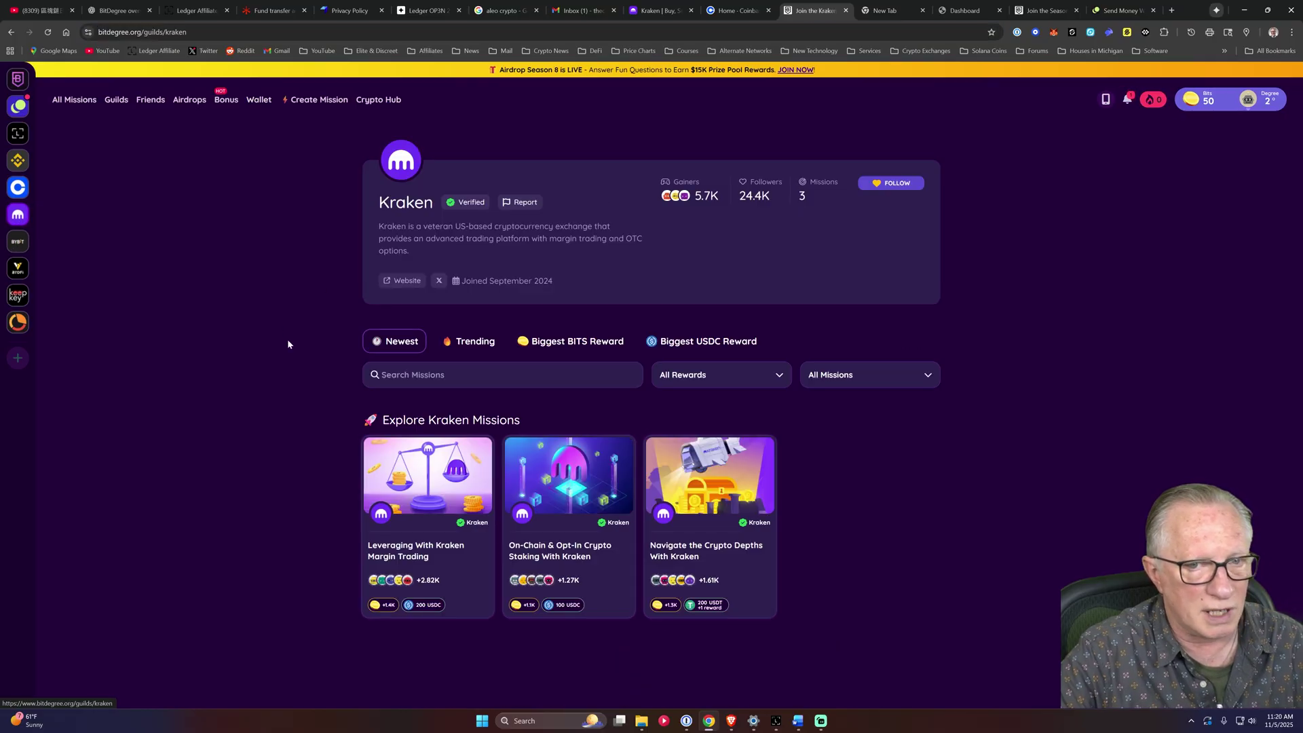